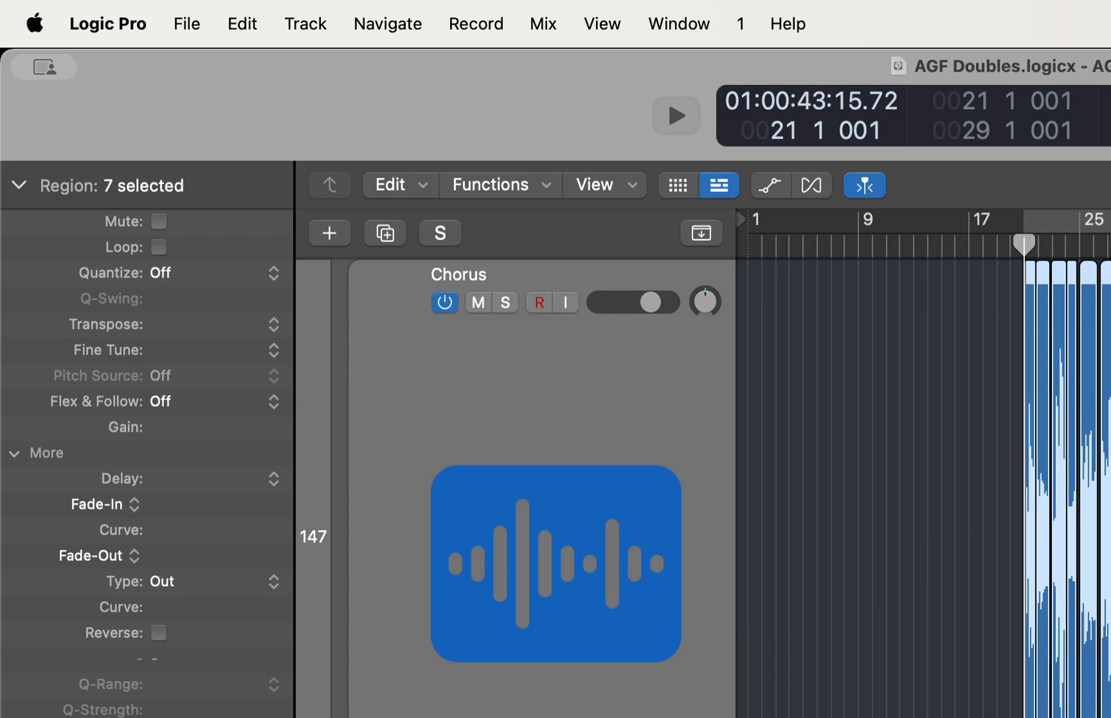
Step: Copy the seven Chorus regions, paste them at bar 21 on the Chorus Double 1 track, and audition the copies in solo
key(space)
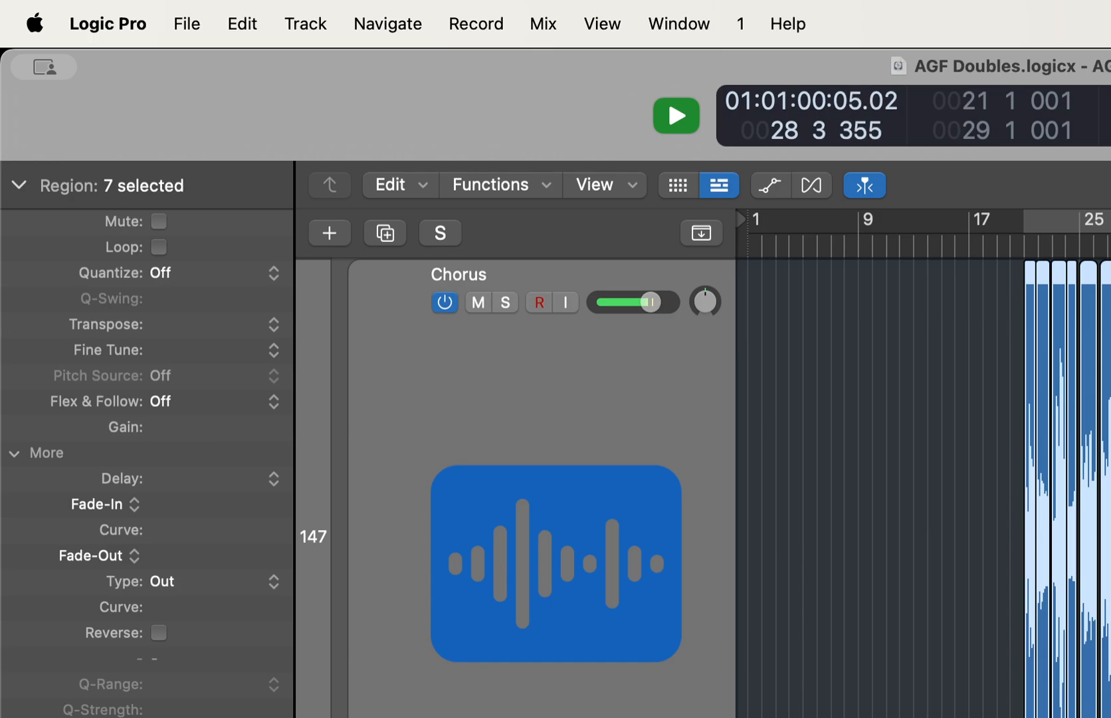
key(space)
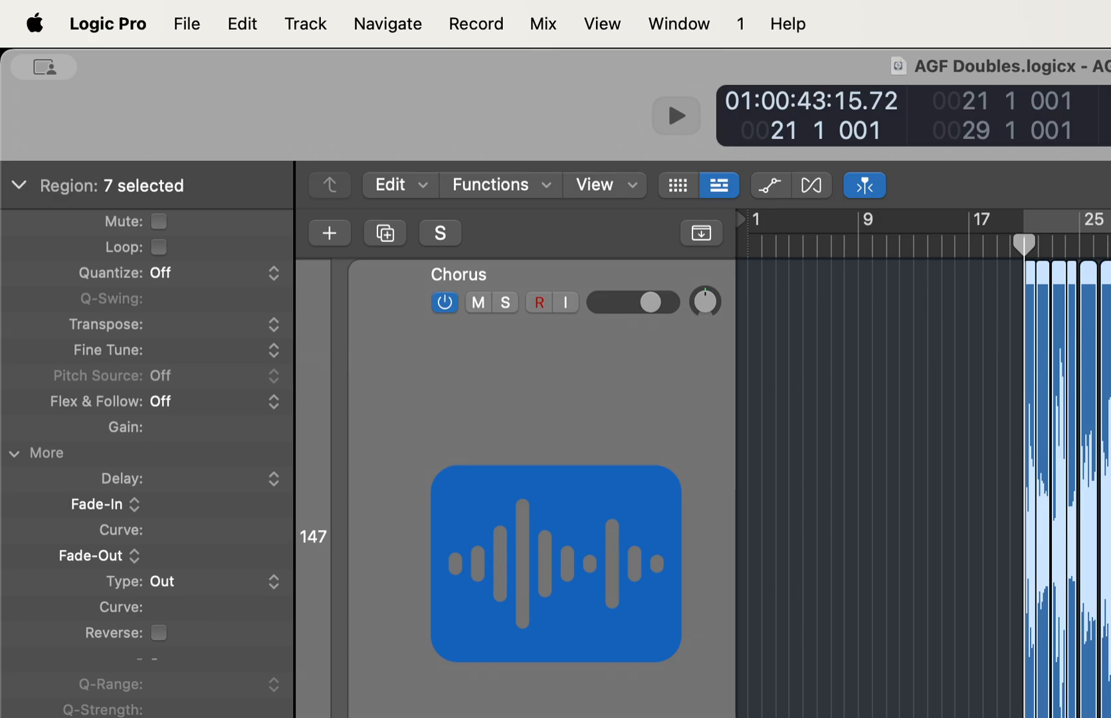
key(super+c)
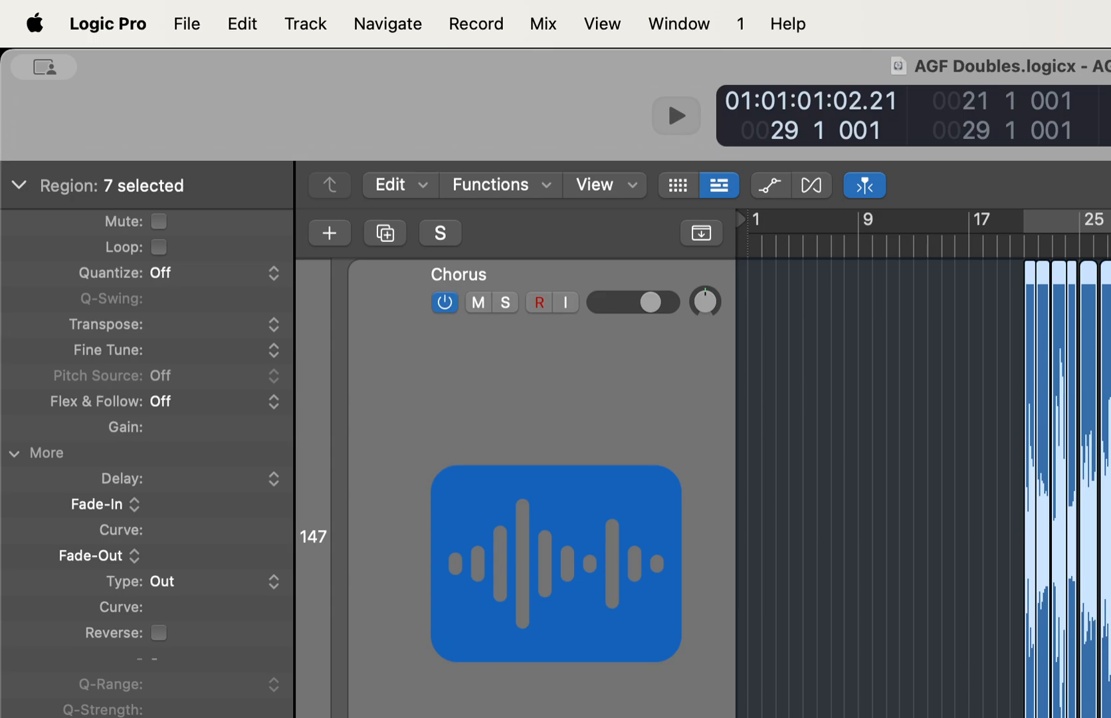
key(shift+comma)
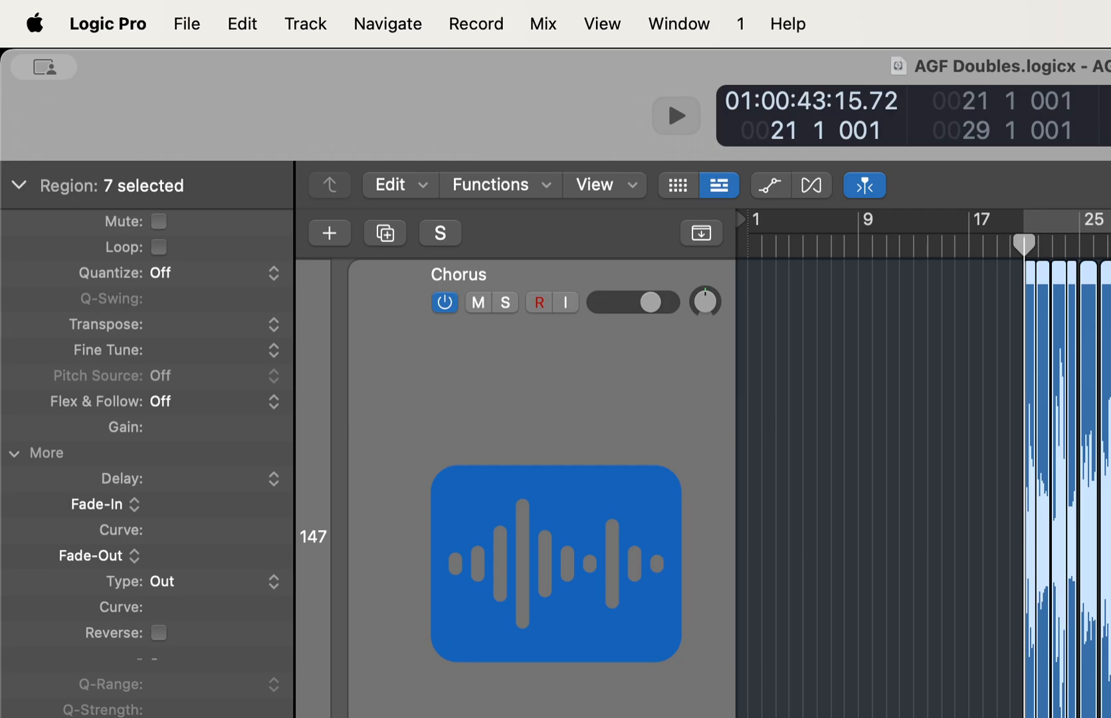
key(Down)
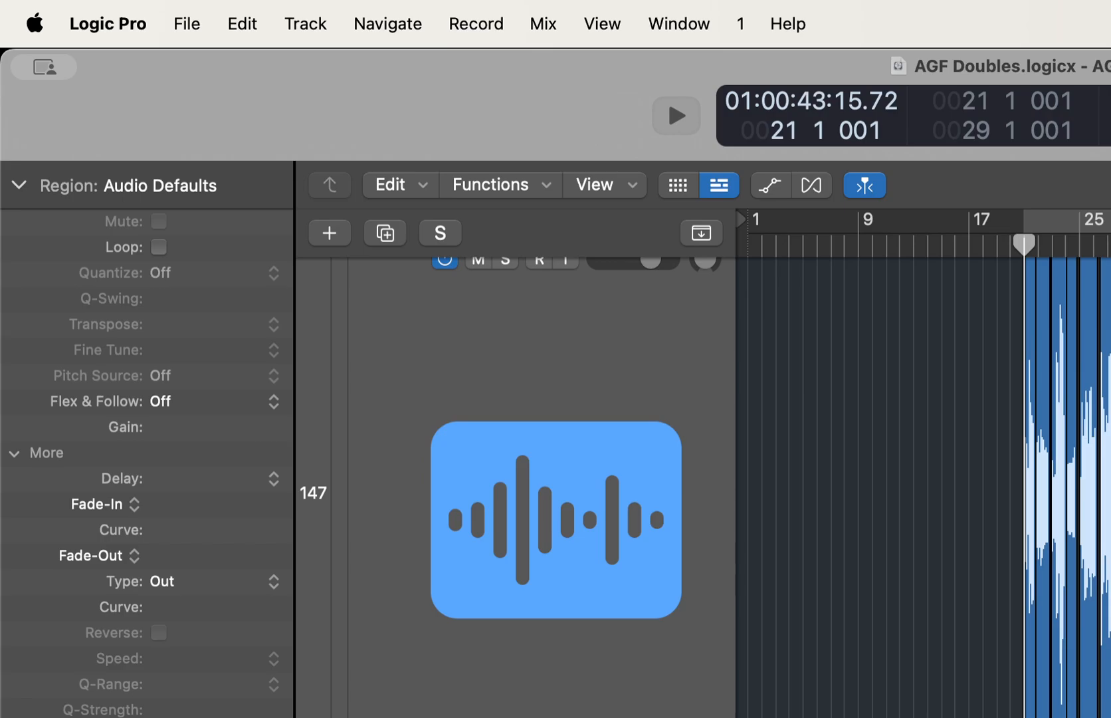
key(Up)
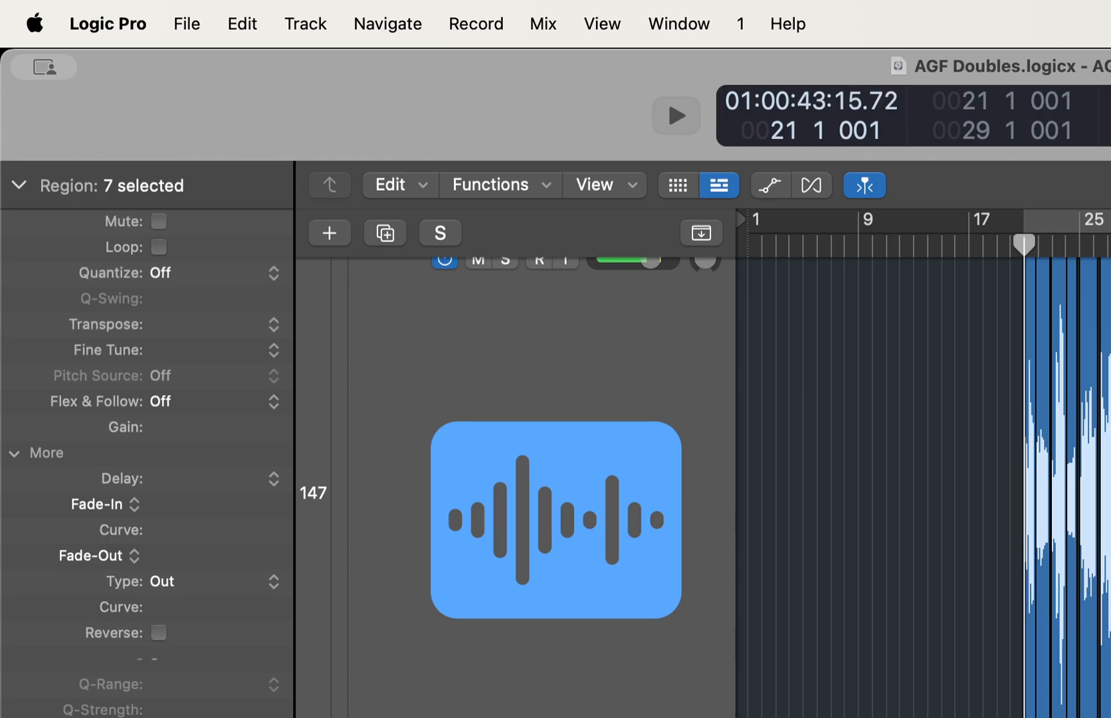
key(ctrl+s)
key(space)
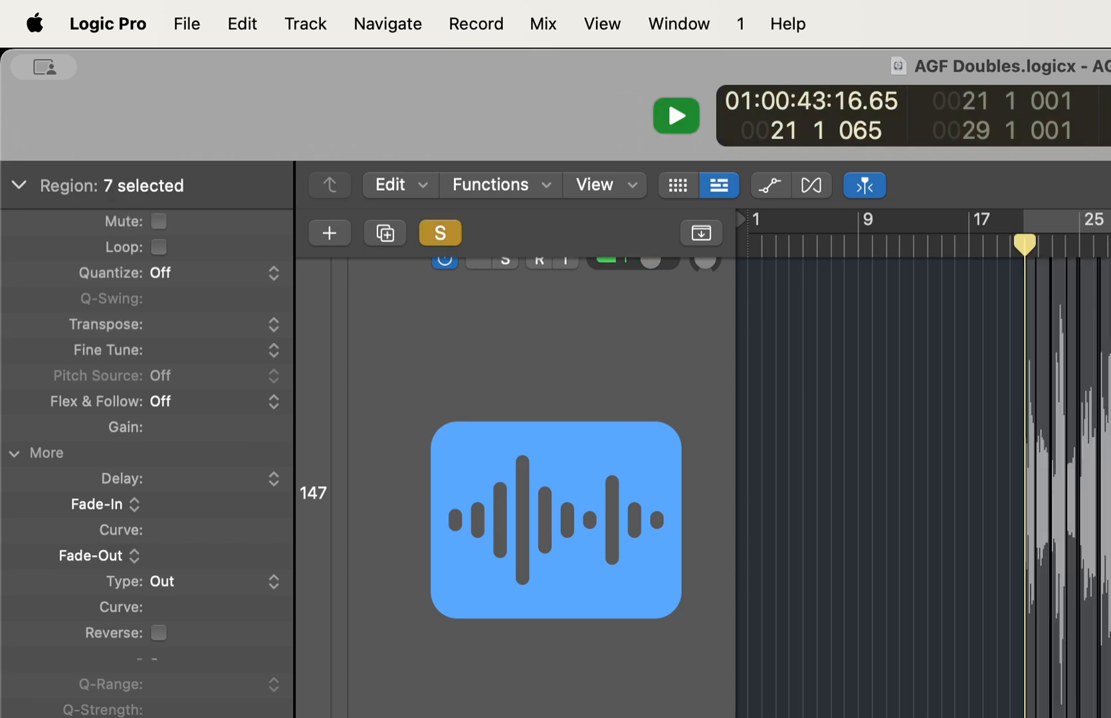
key(space)
key(ctrl+s)
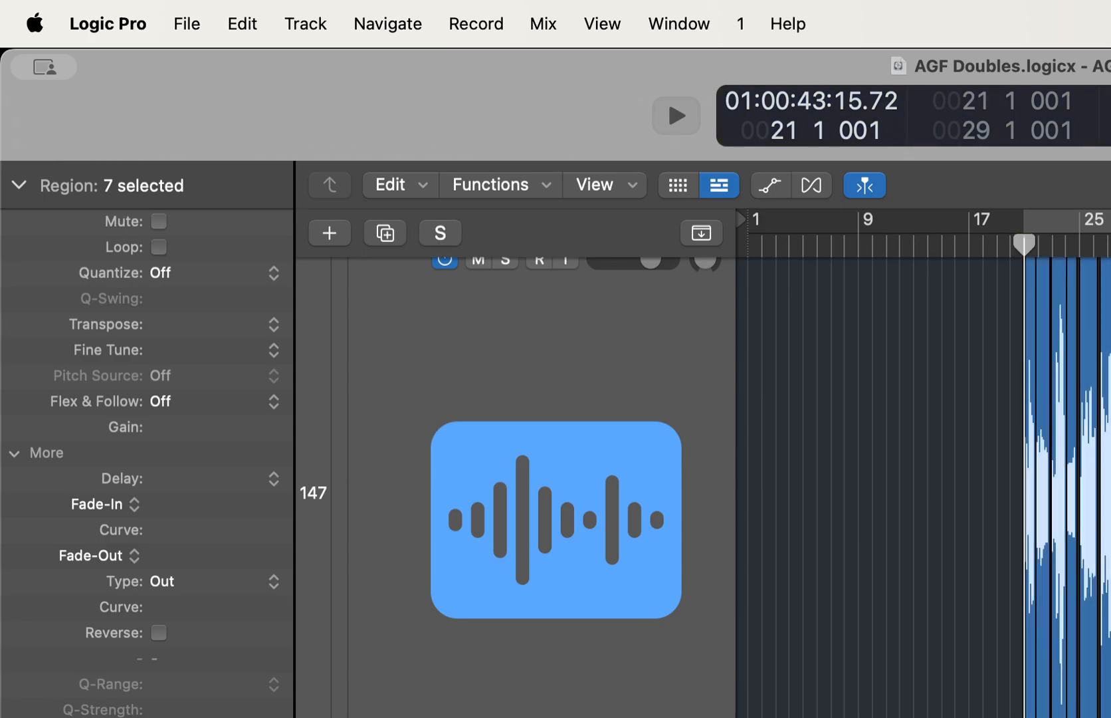
Step: Paste the seven regions at bar 21 on the track below Chorus Double 1, and play them soloed and with the other tracks
key(Down)
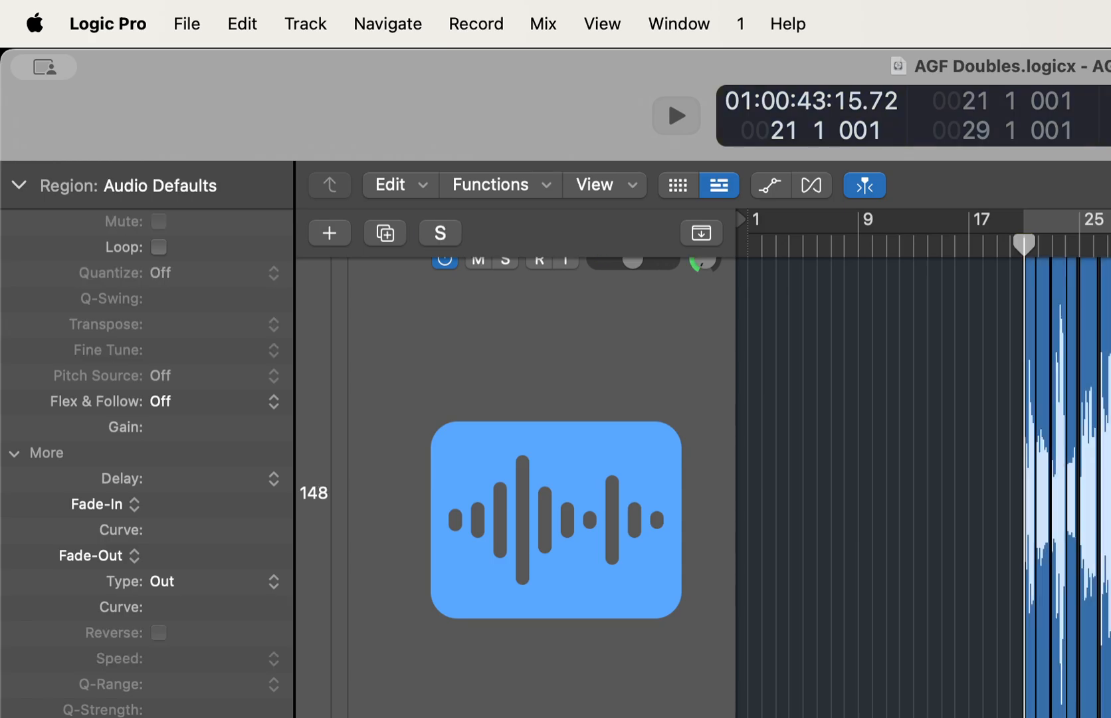
key(super+v)
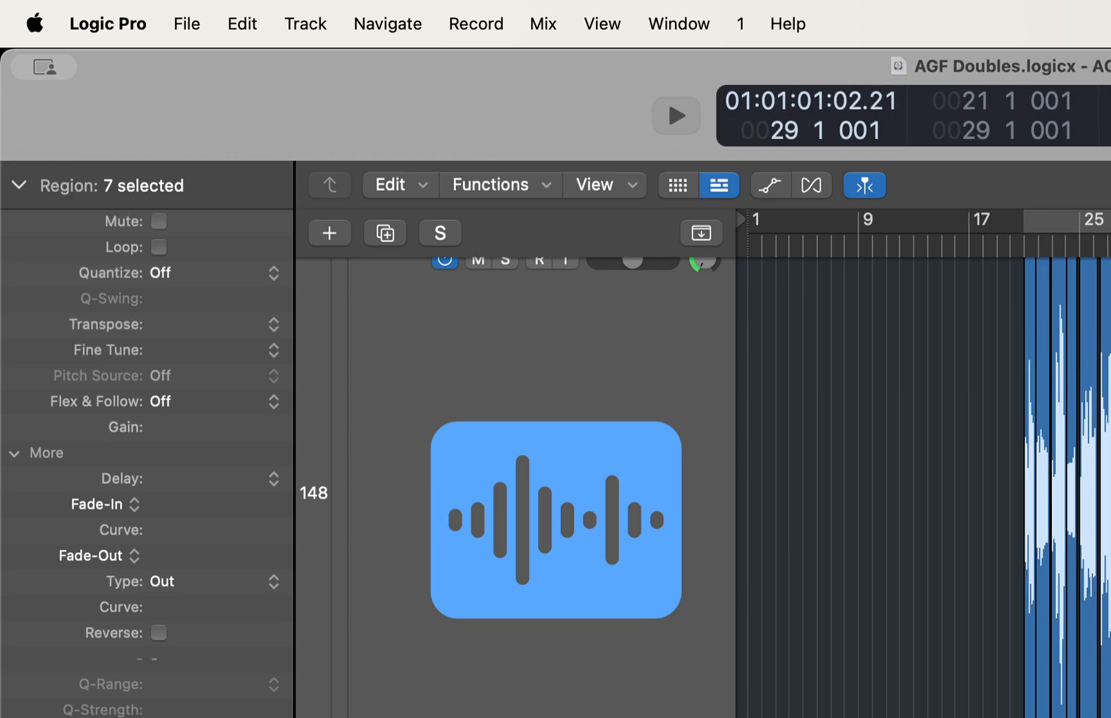
key(ctrl+s)
key(space)
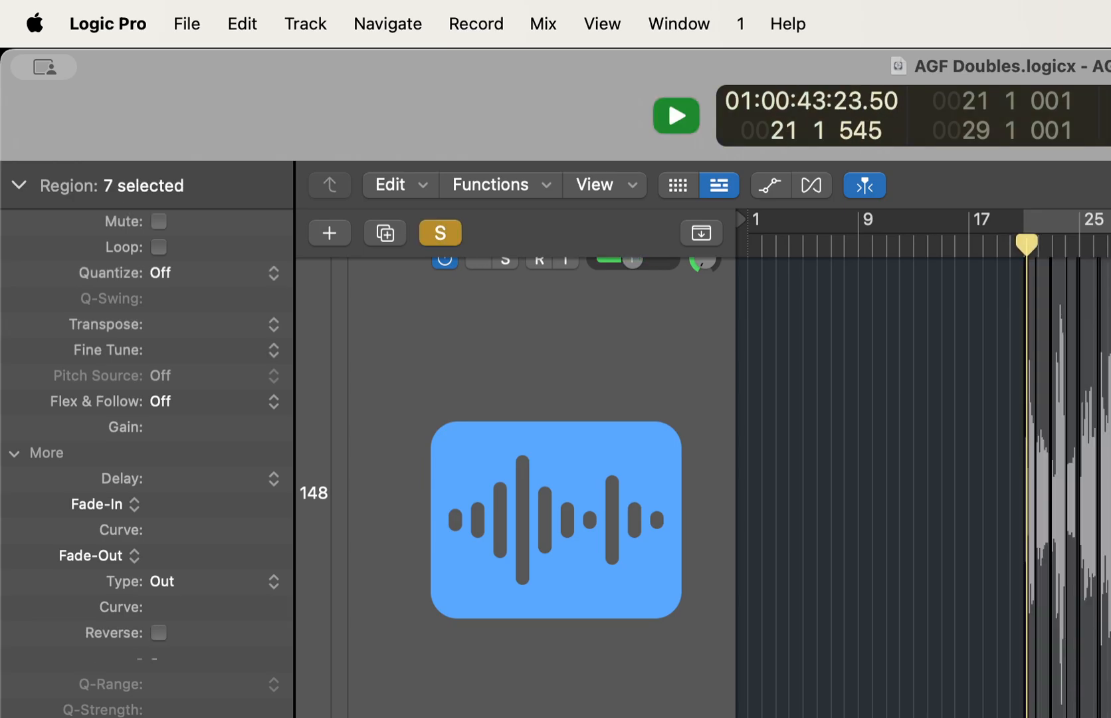
key(space)
key(ctrl+s)
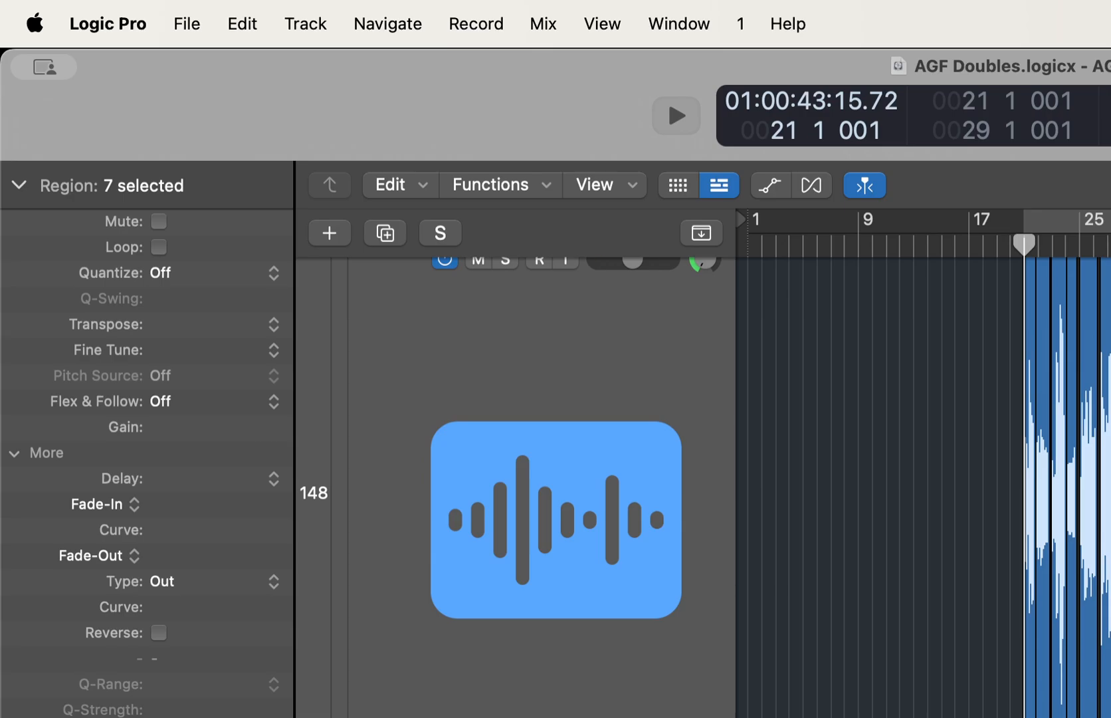
key(space)
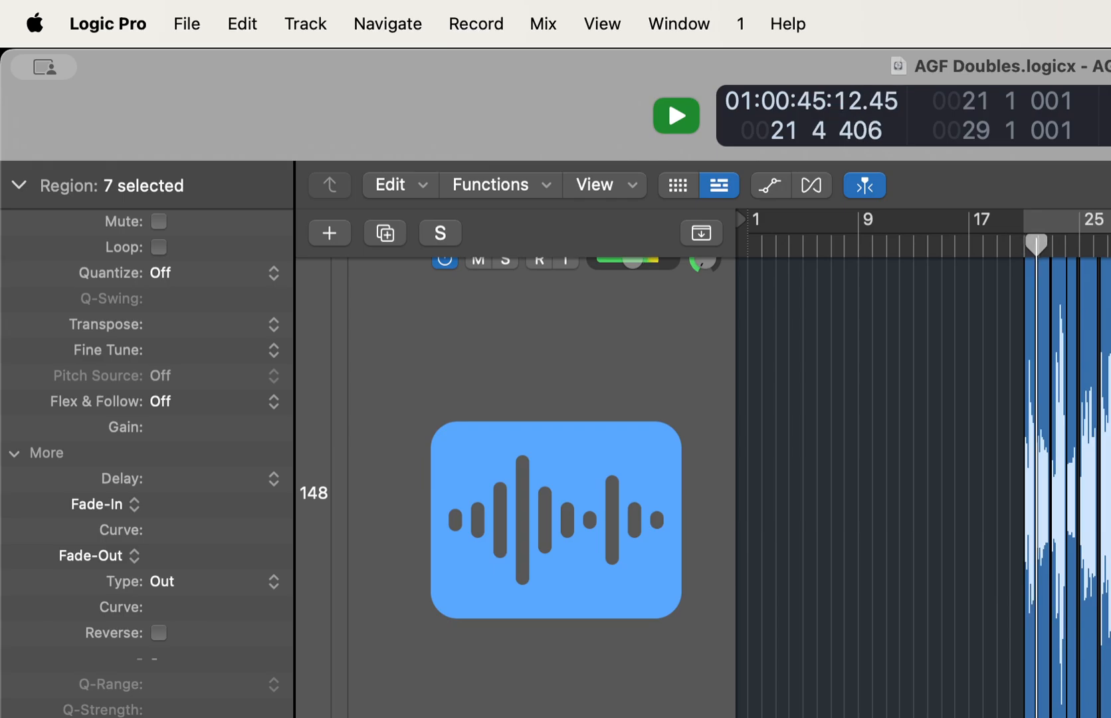
key(space)
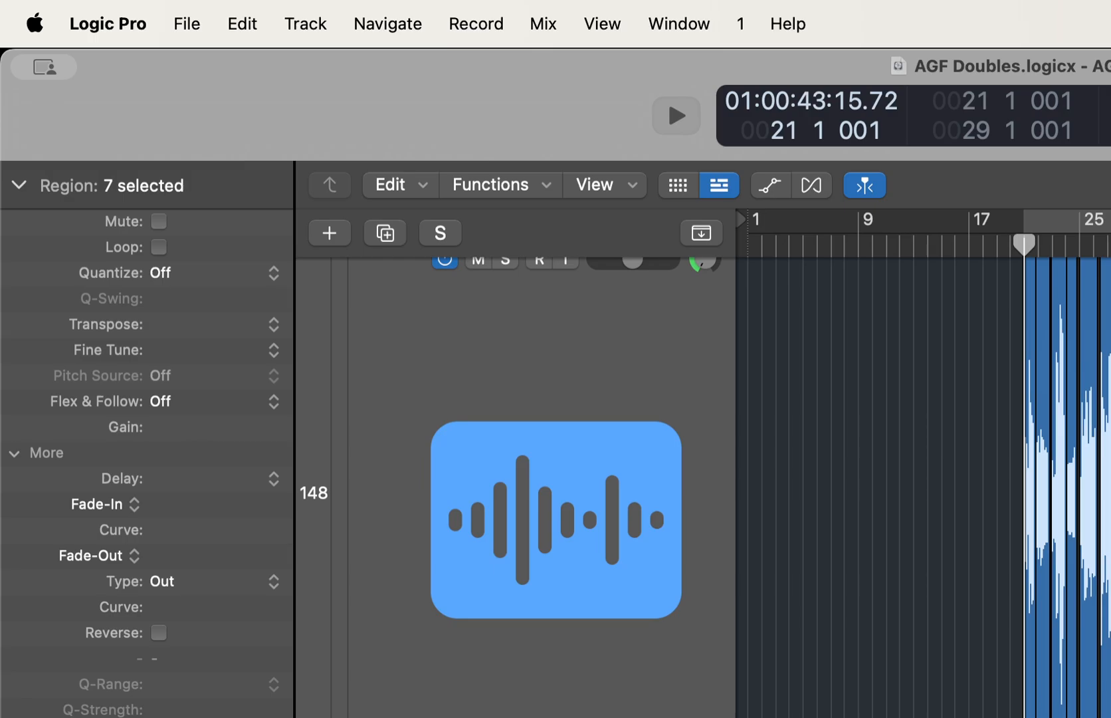
Step: Set the Fine Tune of the seven Chorus Double 1 regions to +6
key(Up)
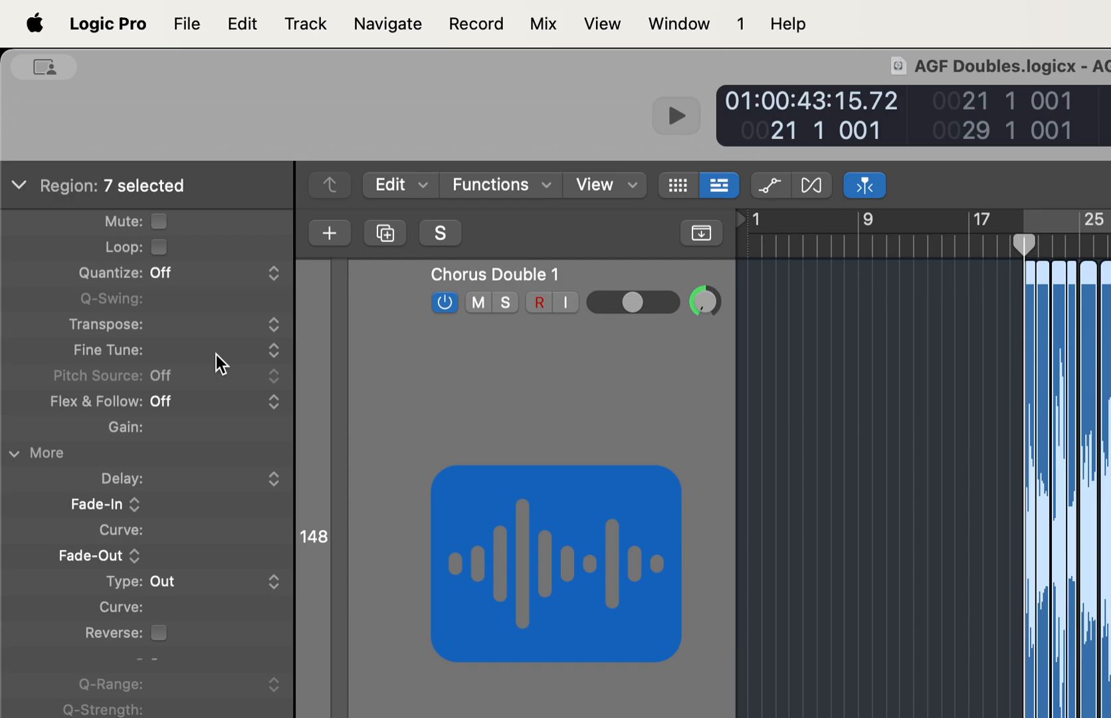
drag(216, 355, 216, 348)
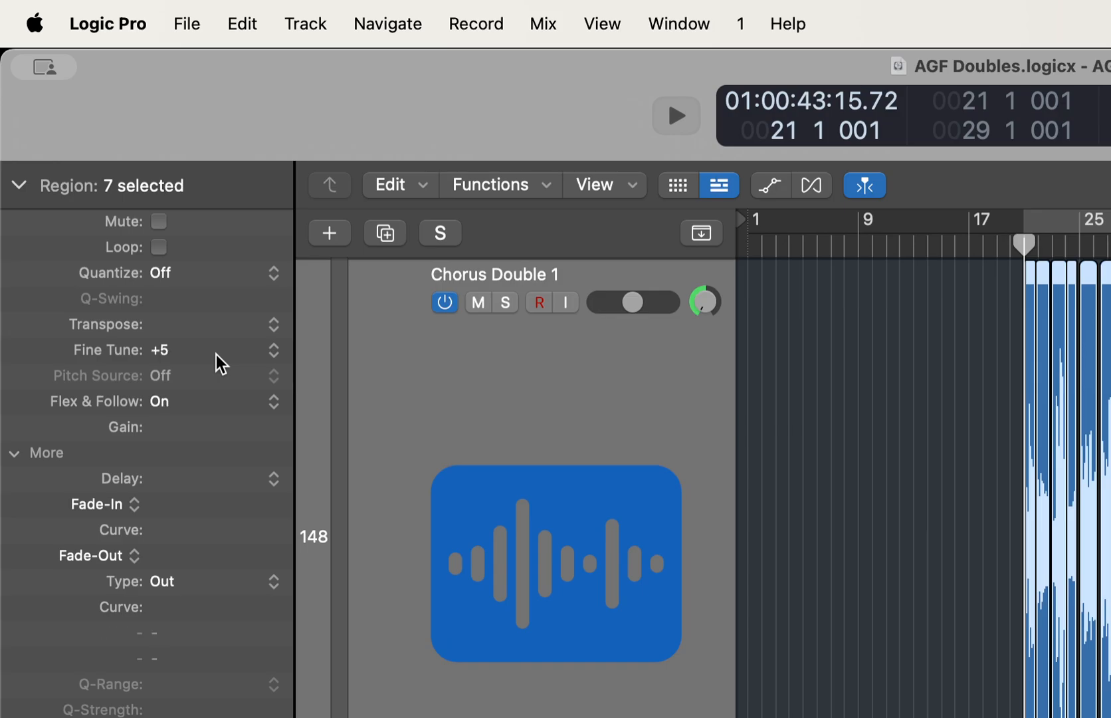
key(alt+shift+Up)
drag(216, 354, 216, 355)
Step: Set the Fine Tune of the seven regions on the second double track to -6 and play the chorus
key(Down)
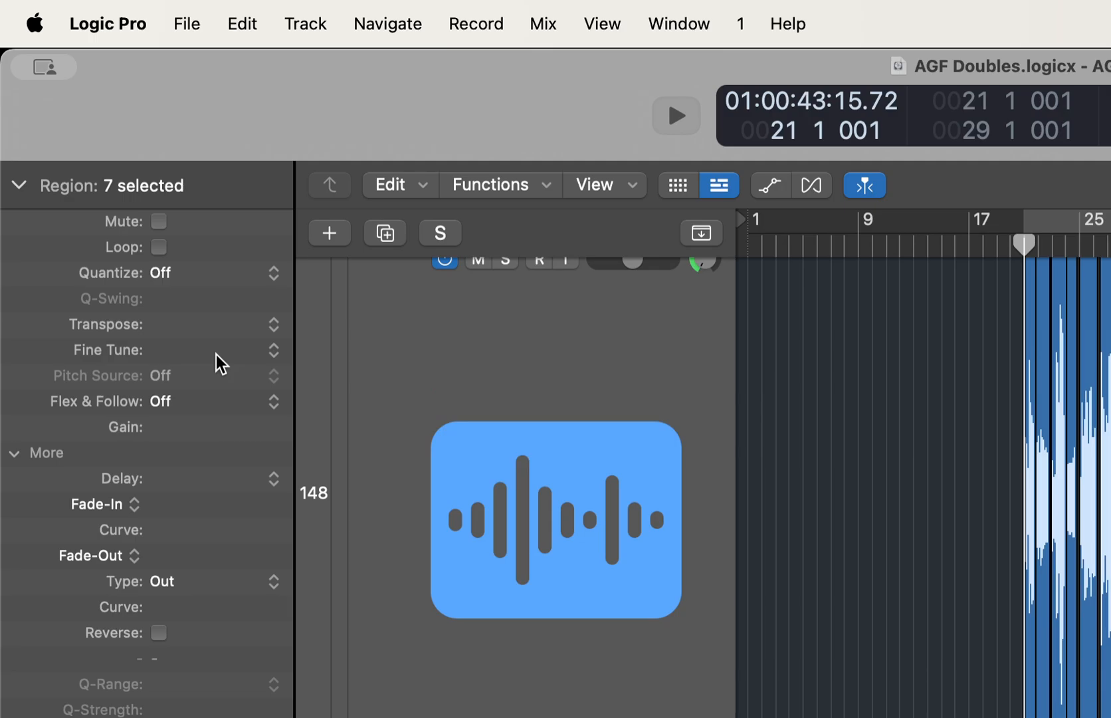
drag(216, 354, 216, 354)
key(super+shift+z)
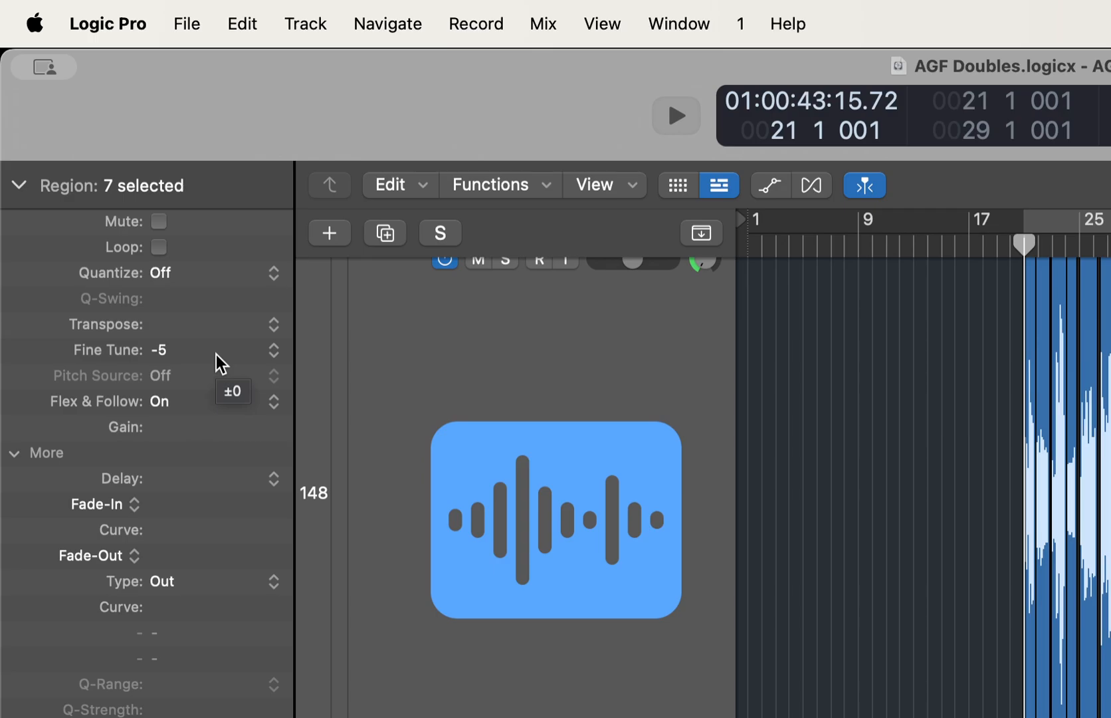
drag(216, 354, 216, 356)
key(space)
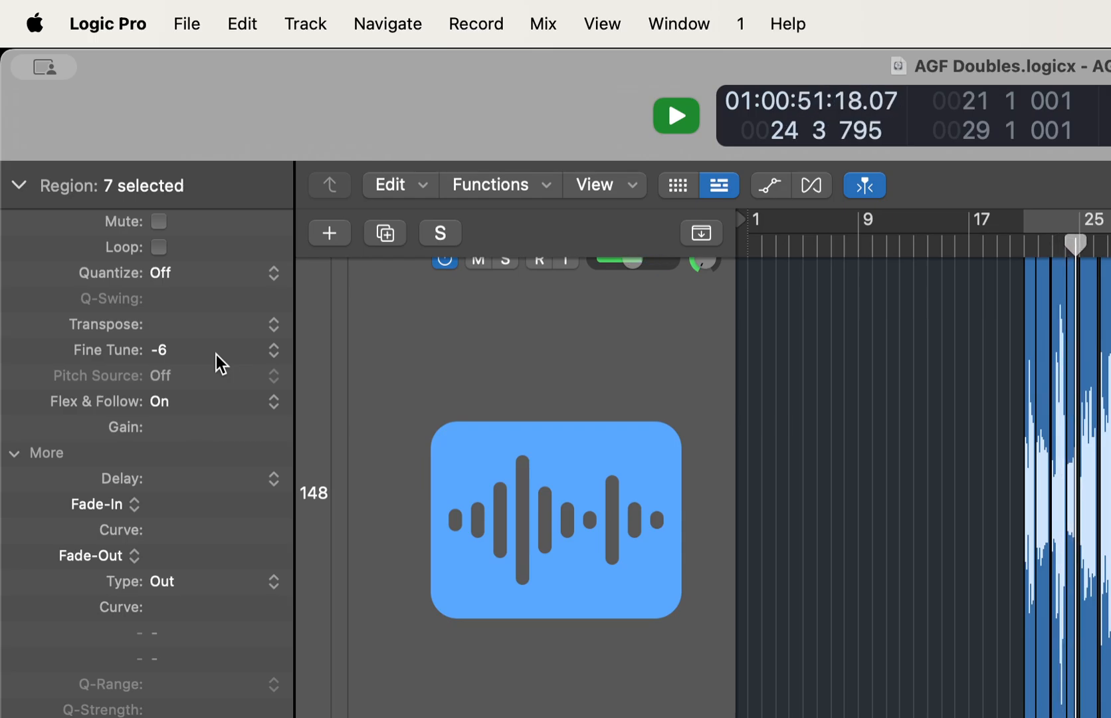
key(space)
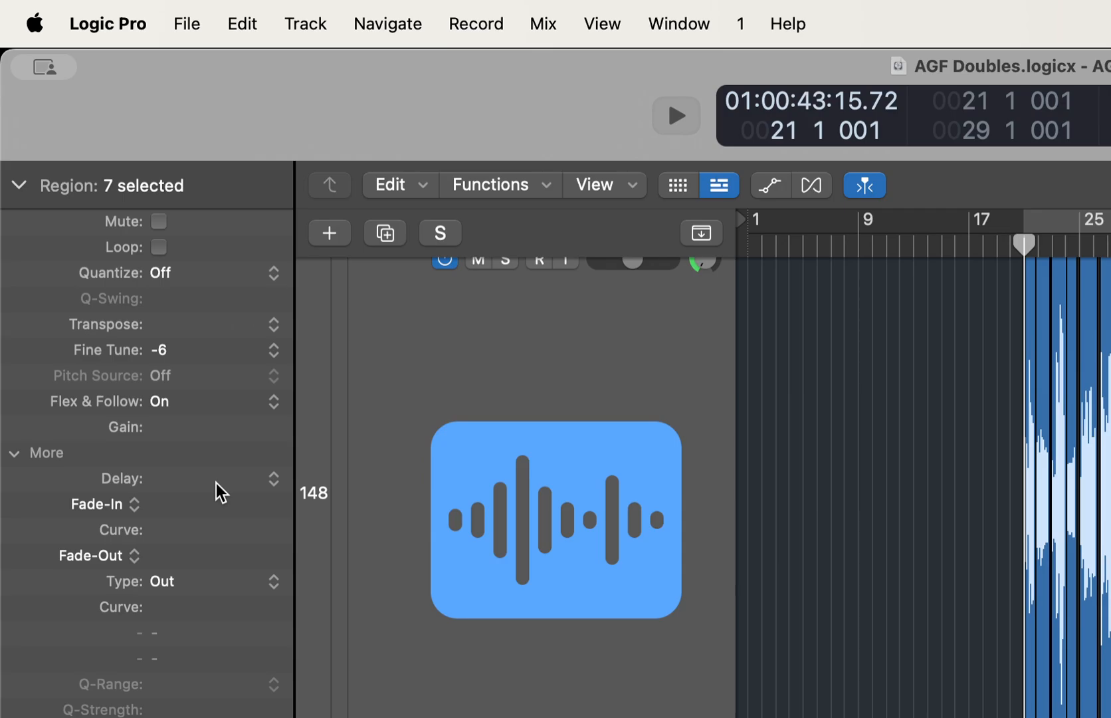
Step: Try a region Delay of +109 ticks on the second double track and -109 ticks on Chorus Double 1, and play the chorus
drag(215, 482, 216, 482)
key(Up)
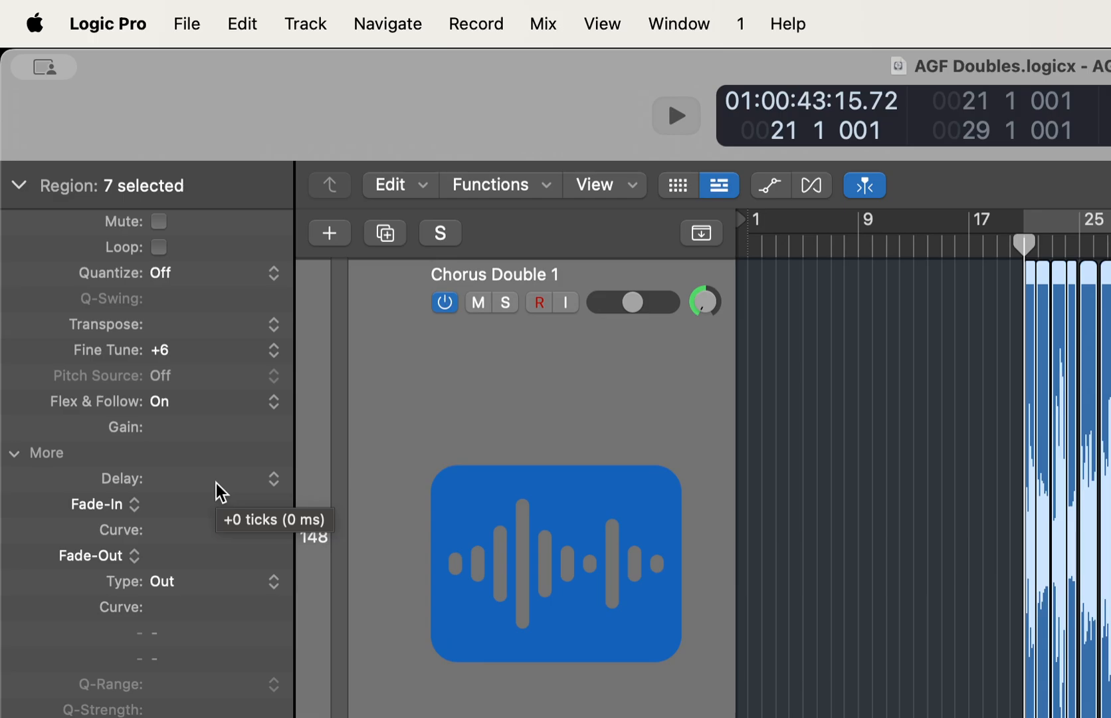
key(super+z)
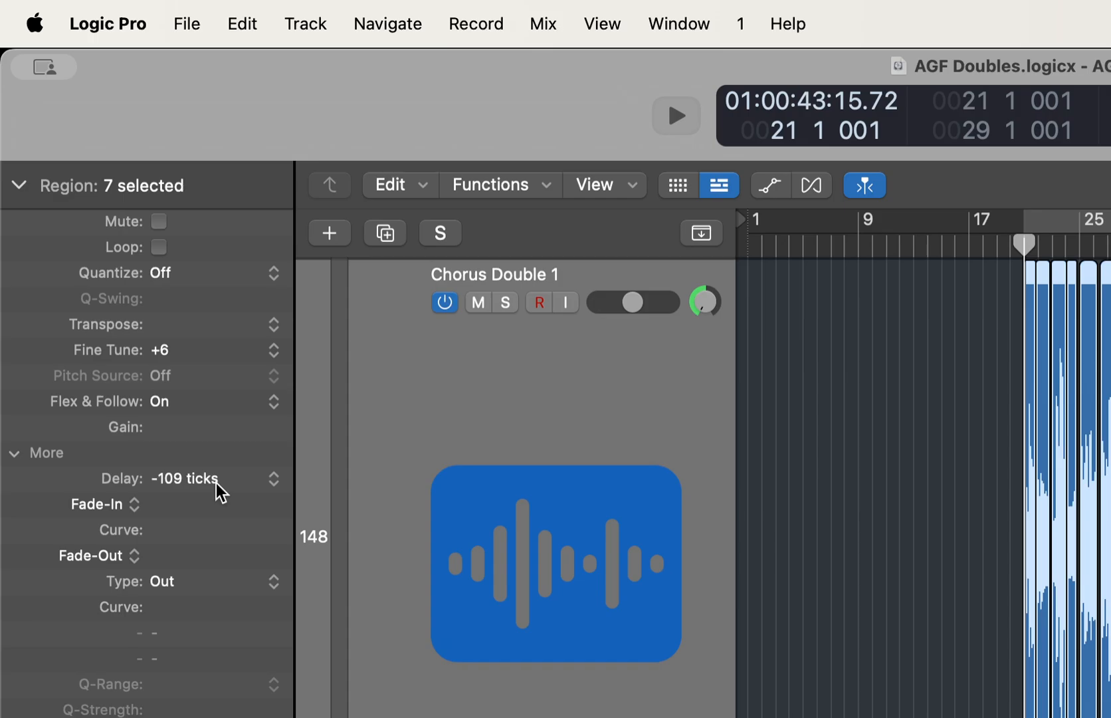
key(space)
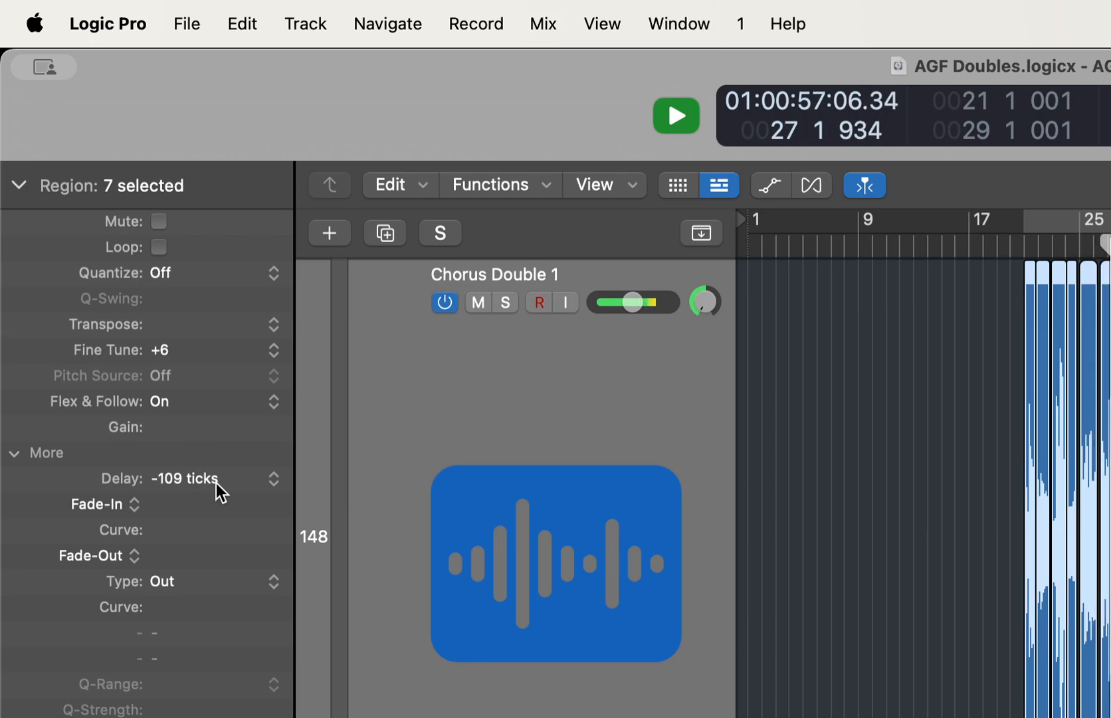
key(space)
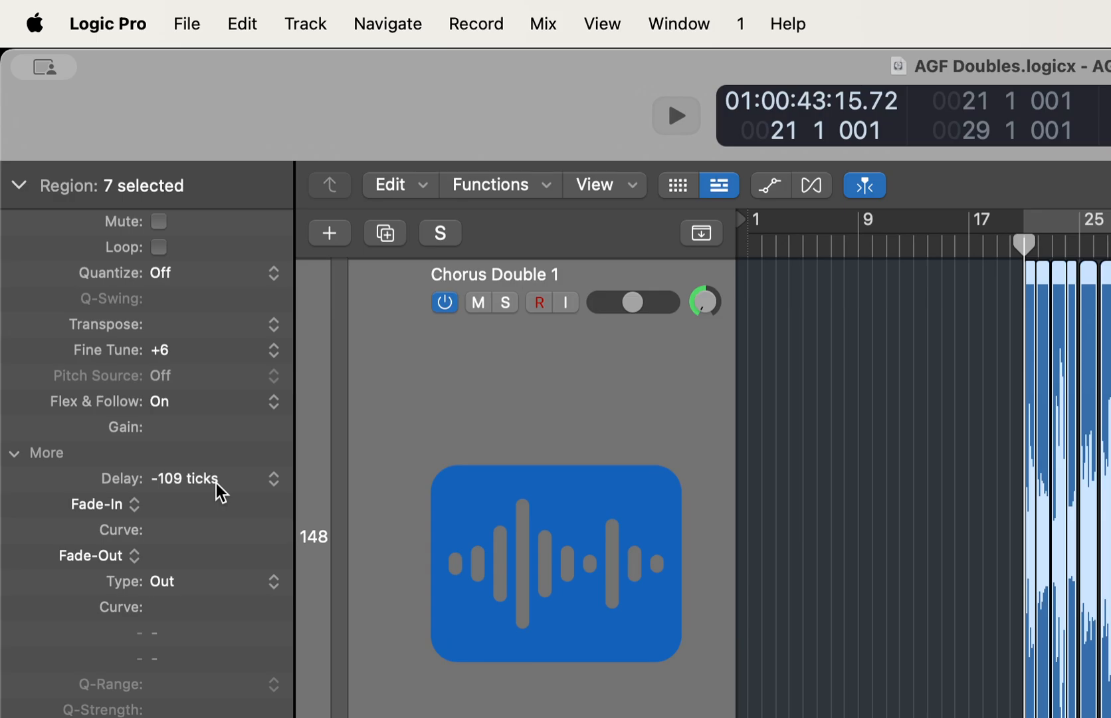
Step: Reset the region Delay to zero on both chorus double tracks and play the chorus
alt+click(215, 483)
key(Down)
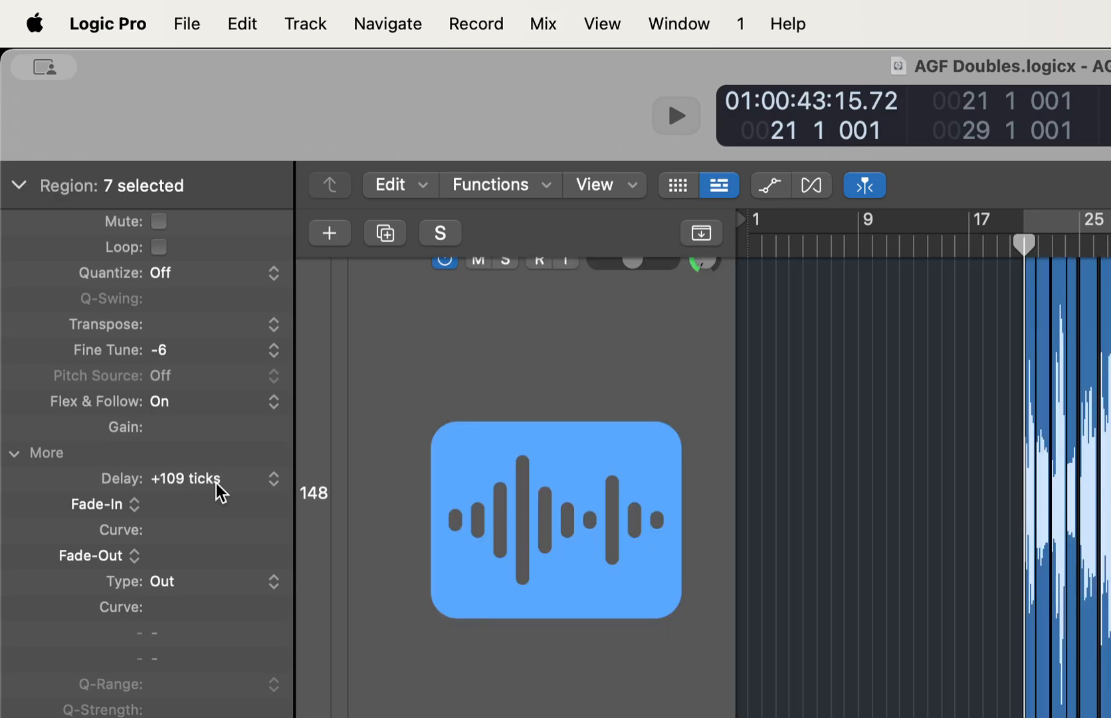
mouse_move(216, 484)
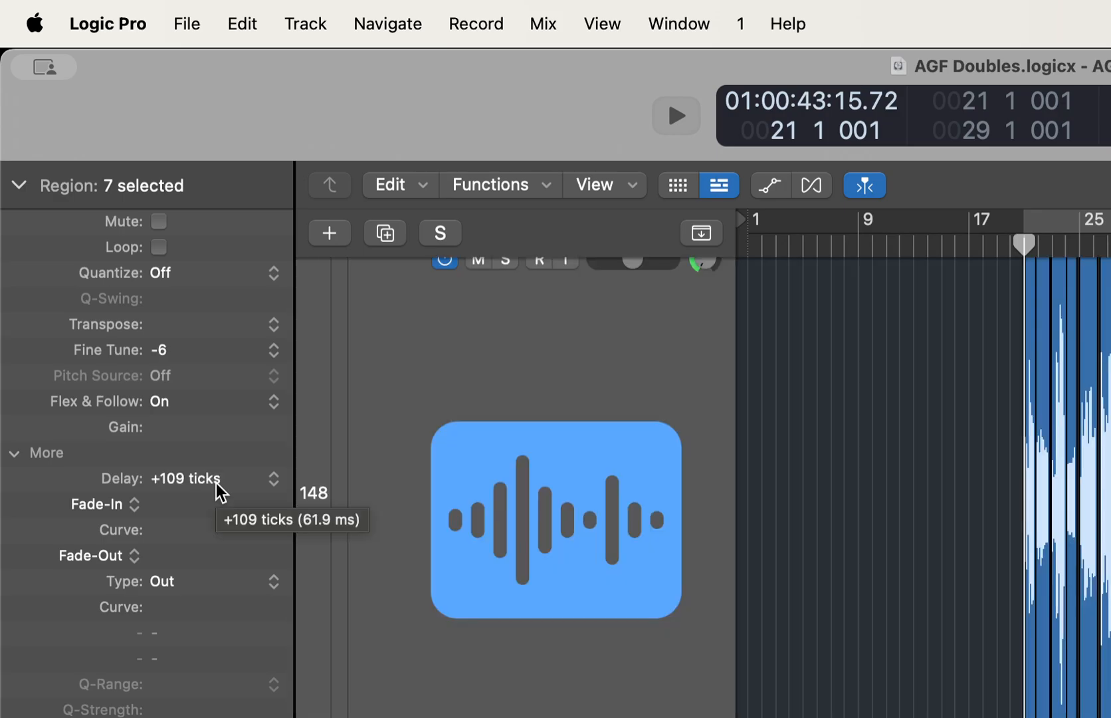
alt+click(216, 484)
key(space)
key(space)
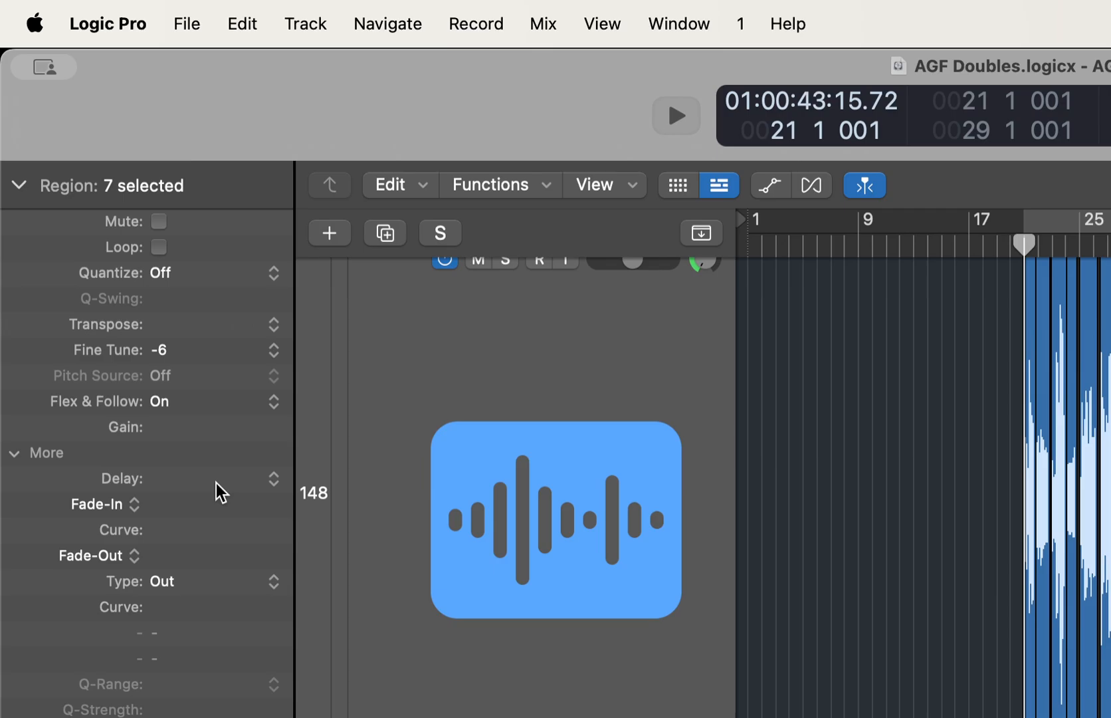
Step: Play the doubled chorus from bar 20, with Chorus Double 1 and the second double track selected in turn
key(space)
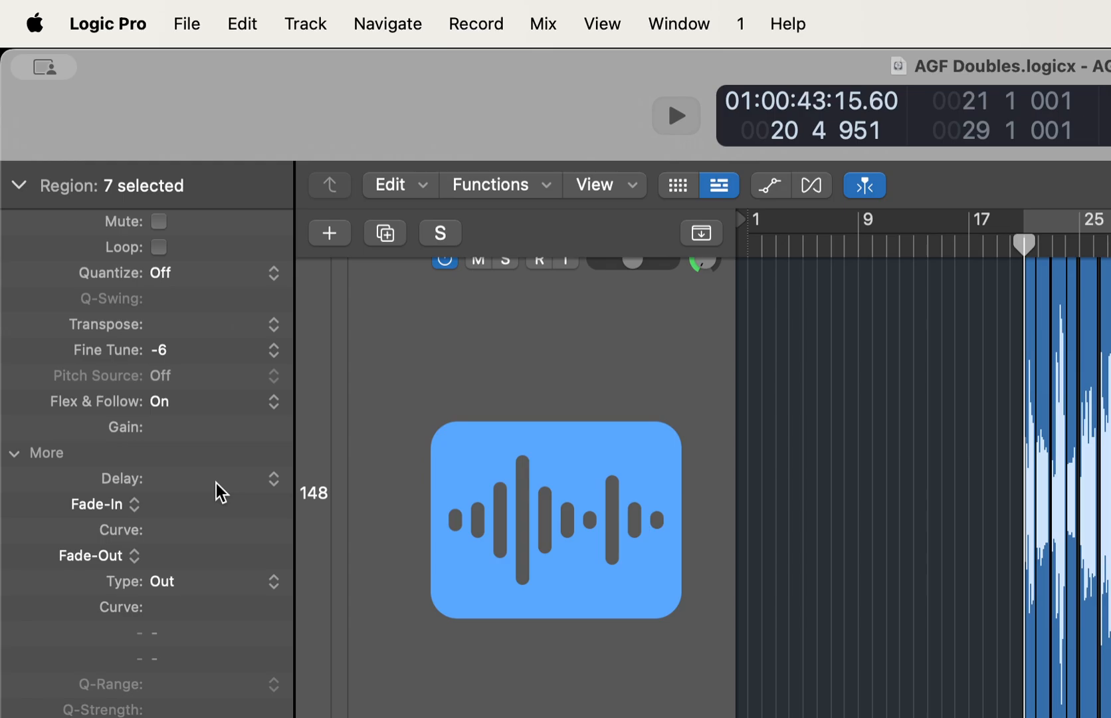
key(Up)
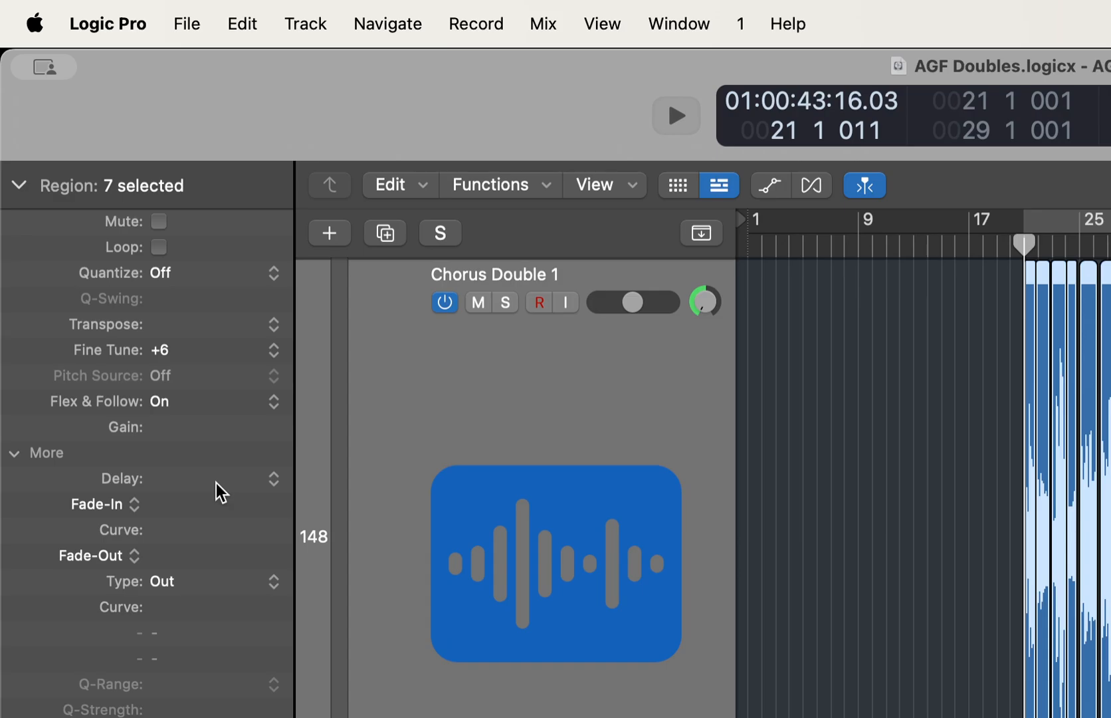
key(comma)
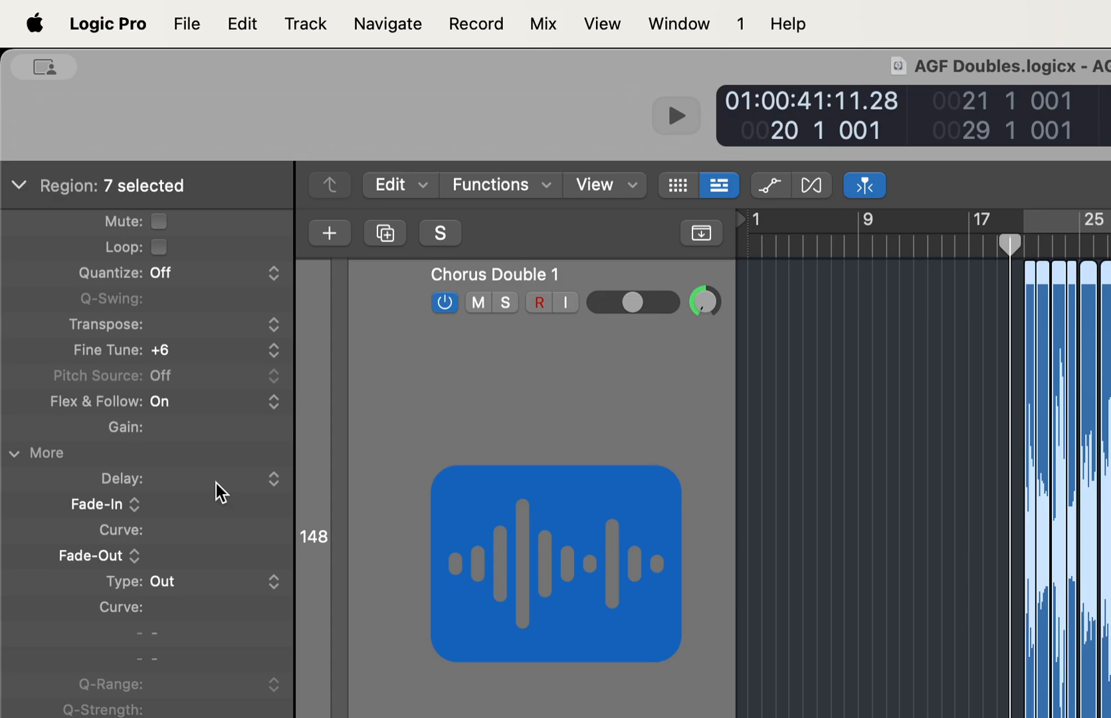
key(space)
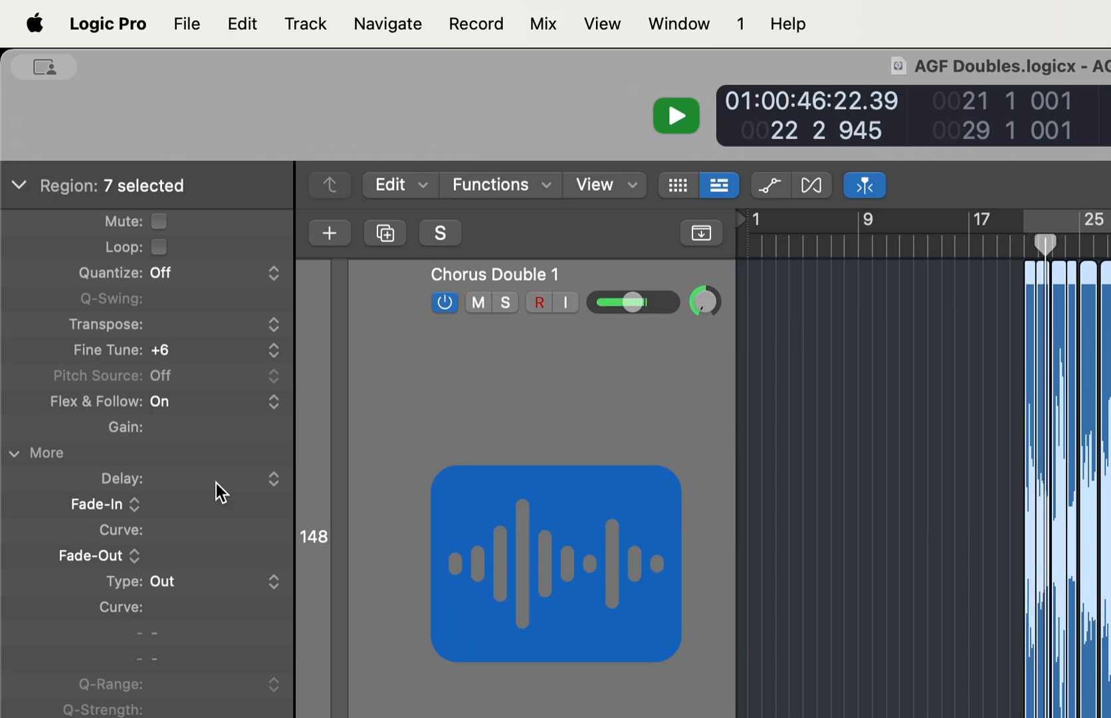
key(space)
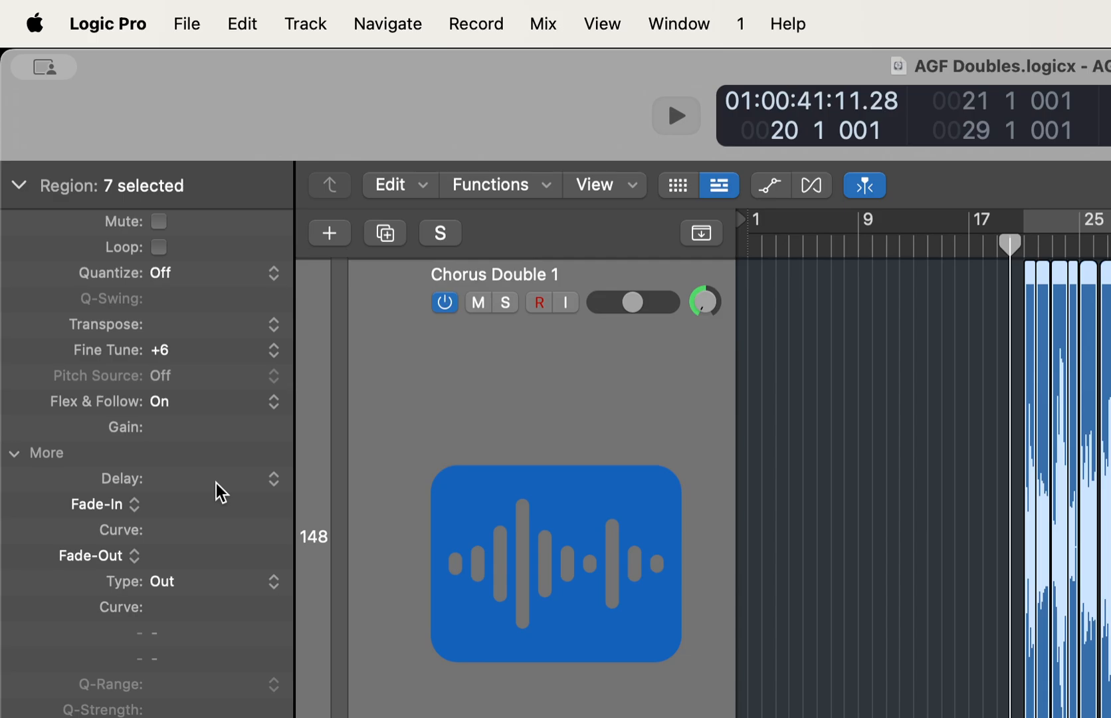
key(Down)
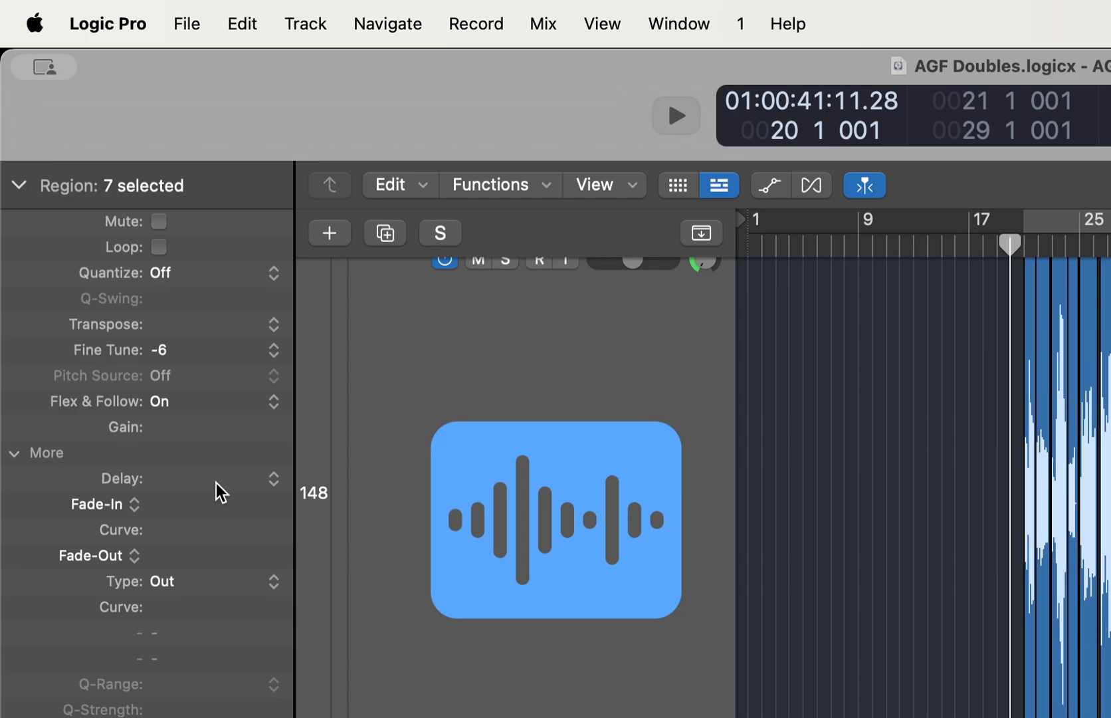
key(space)
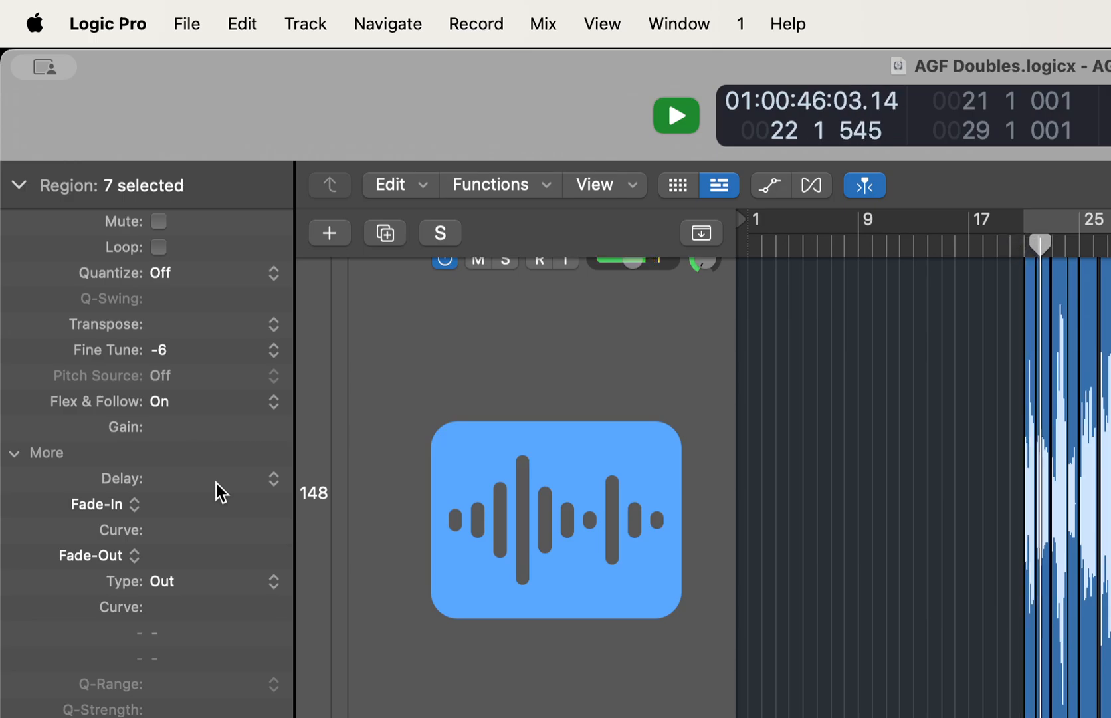
key(space)
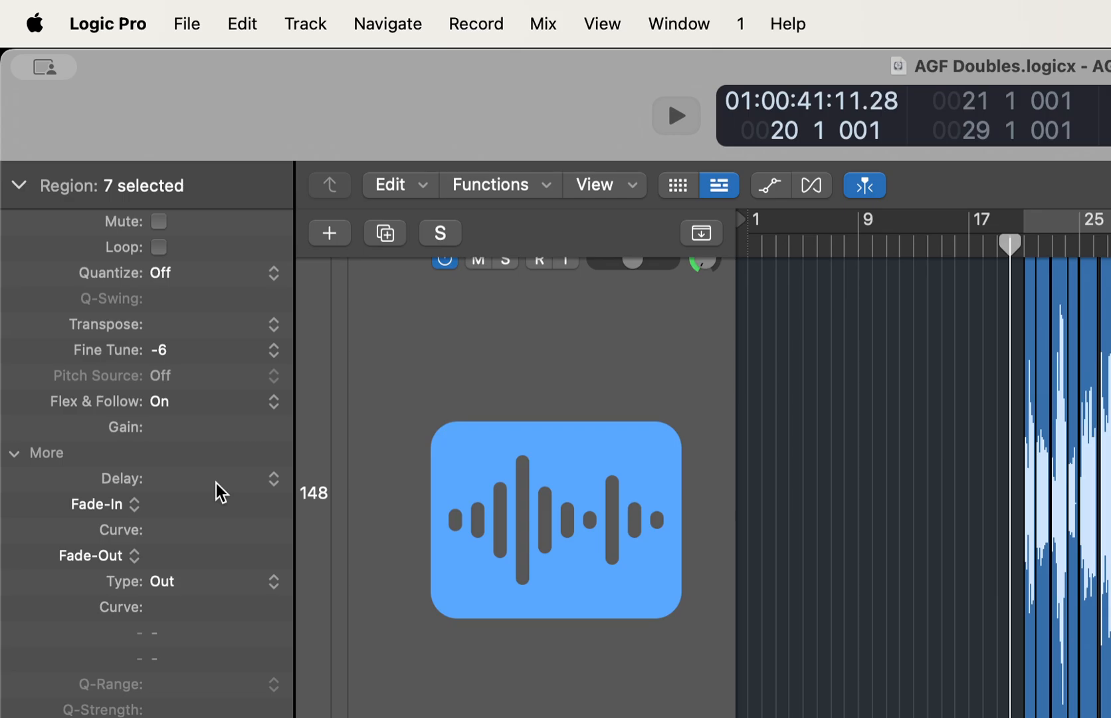
Step: Select the Chorus Double 1 track and play the doubled chorus from bar 20
key(Up)
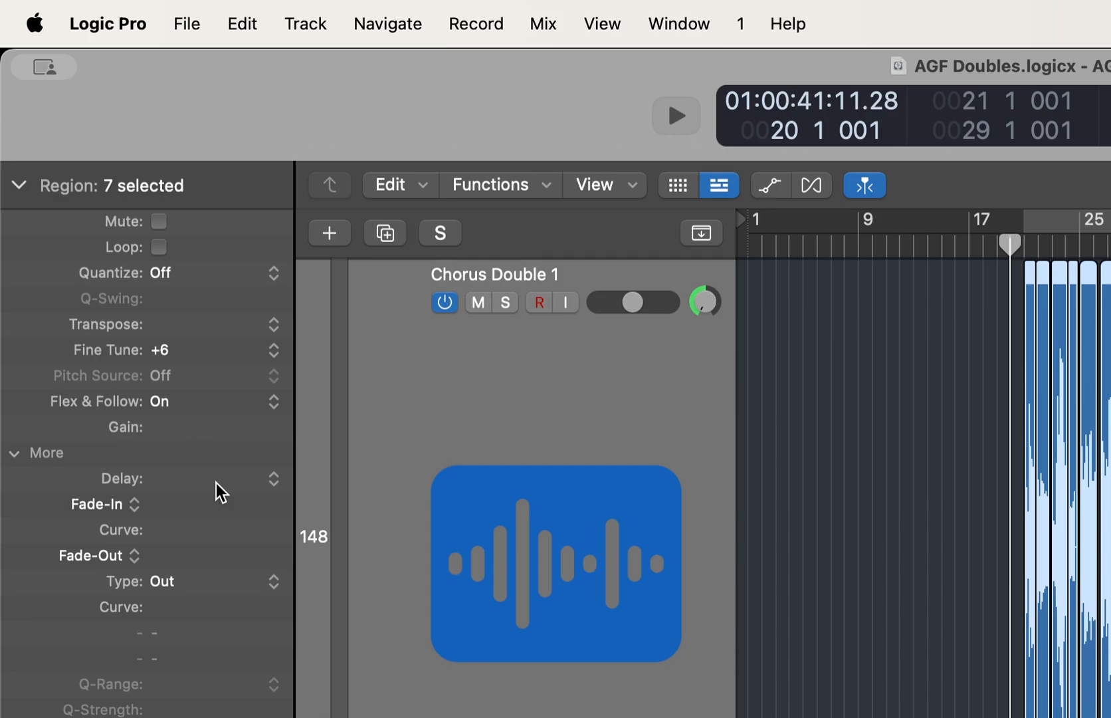
mouse_move(221, 492)
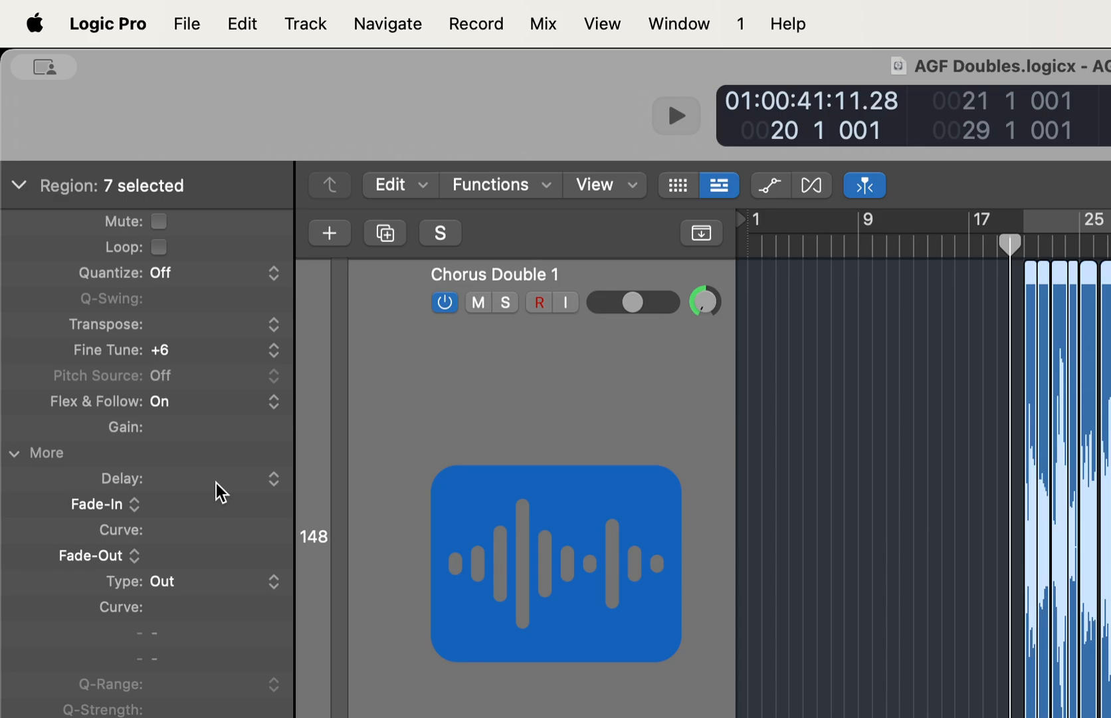
key(space)
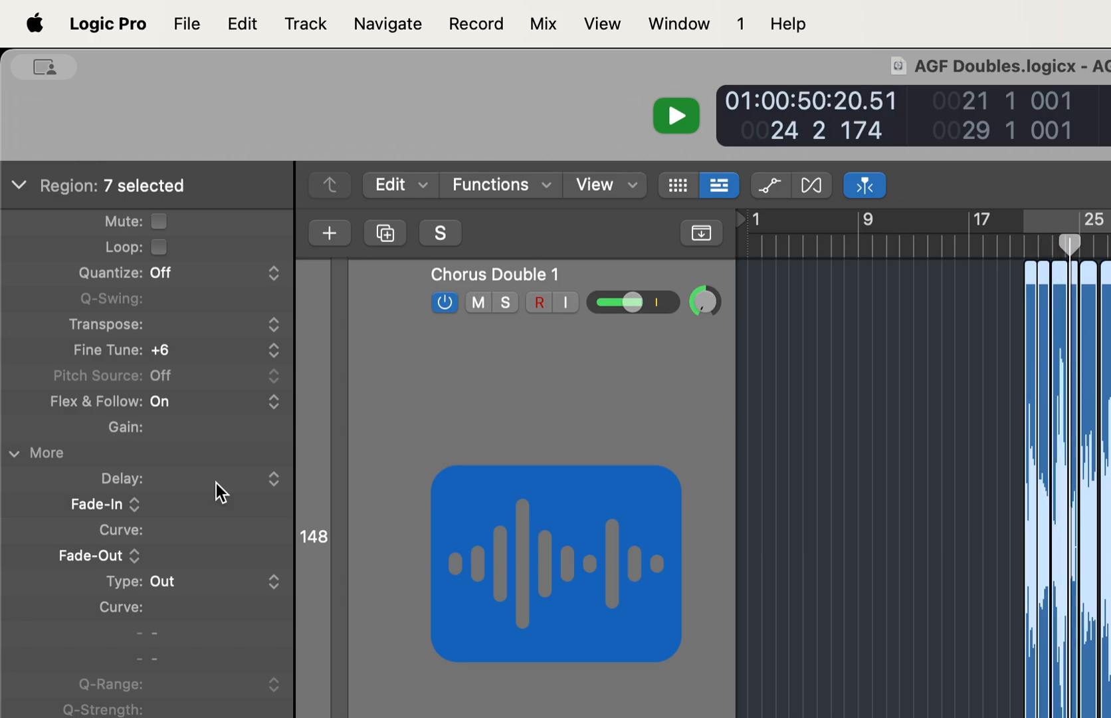
key(space)
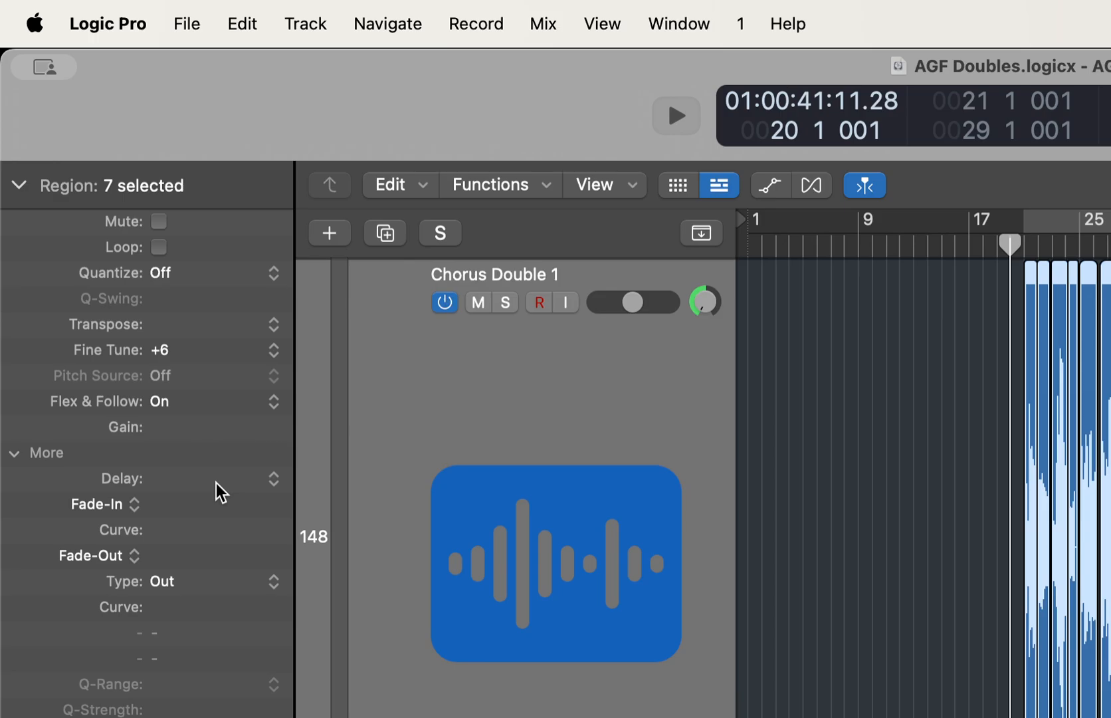
Step: Mute the Chorus Vocals FD stack and unmute the Chorus Vocals stack, playing the chorus for comparison
key(Up)
key(Up)
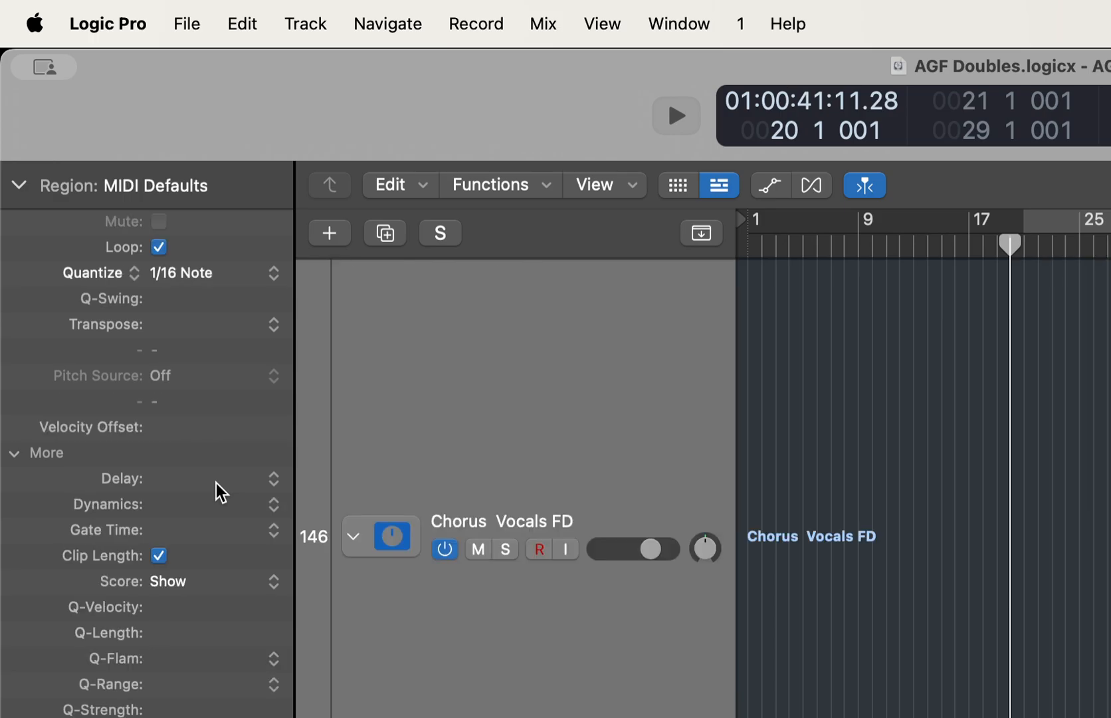
mouse_move(221, 491)
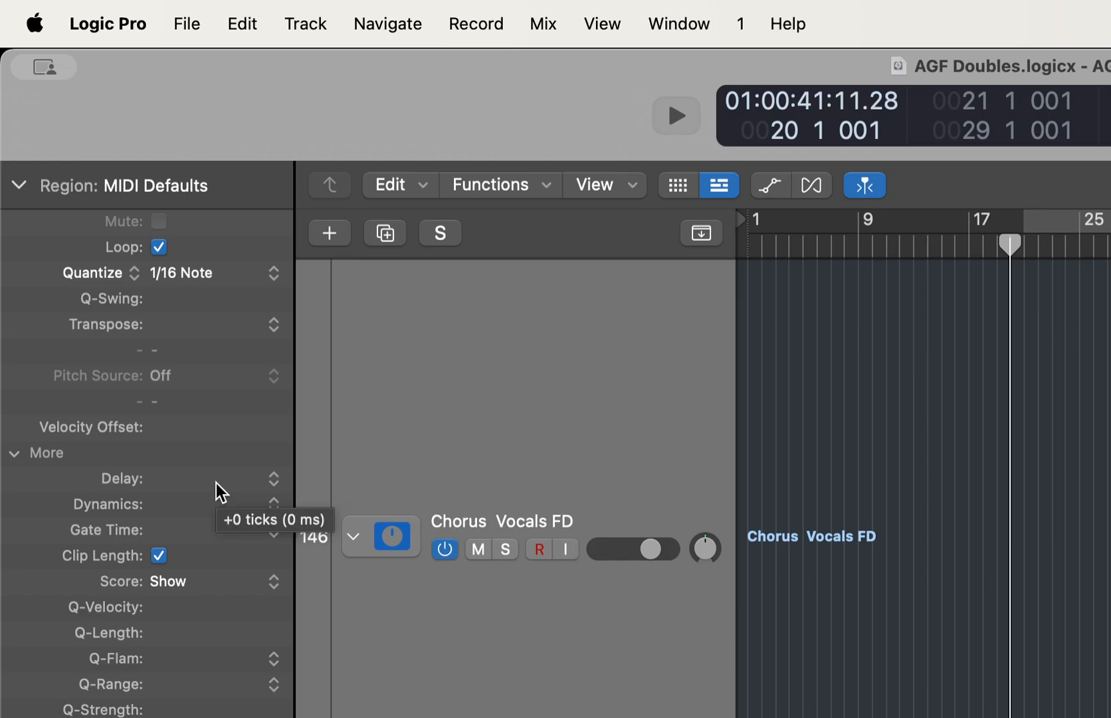
key(ctrl+m)
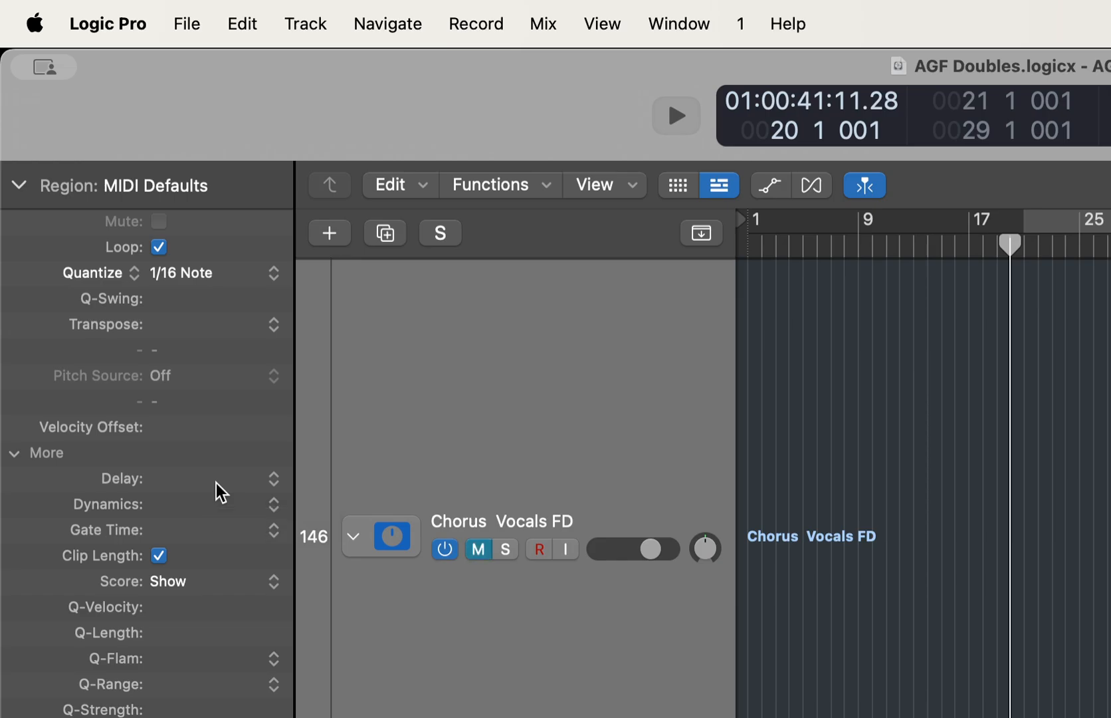
key(Up)
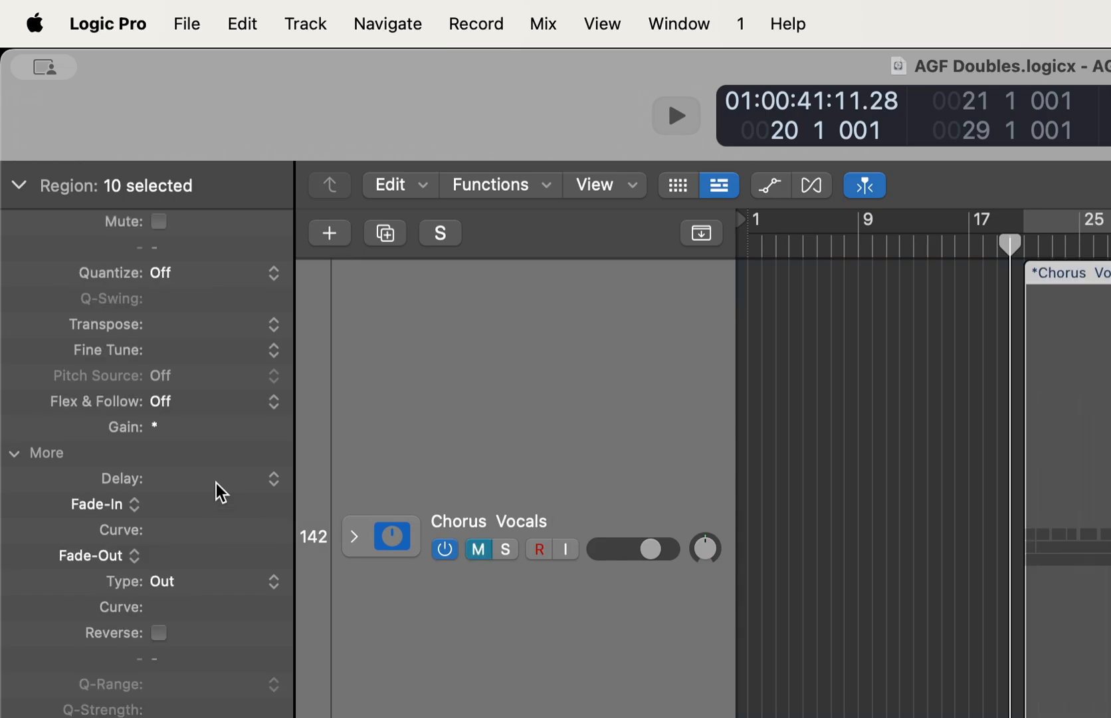
key(ctrl+m)
key(shift+space)
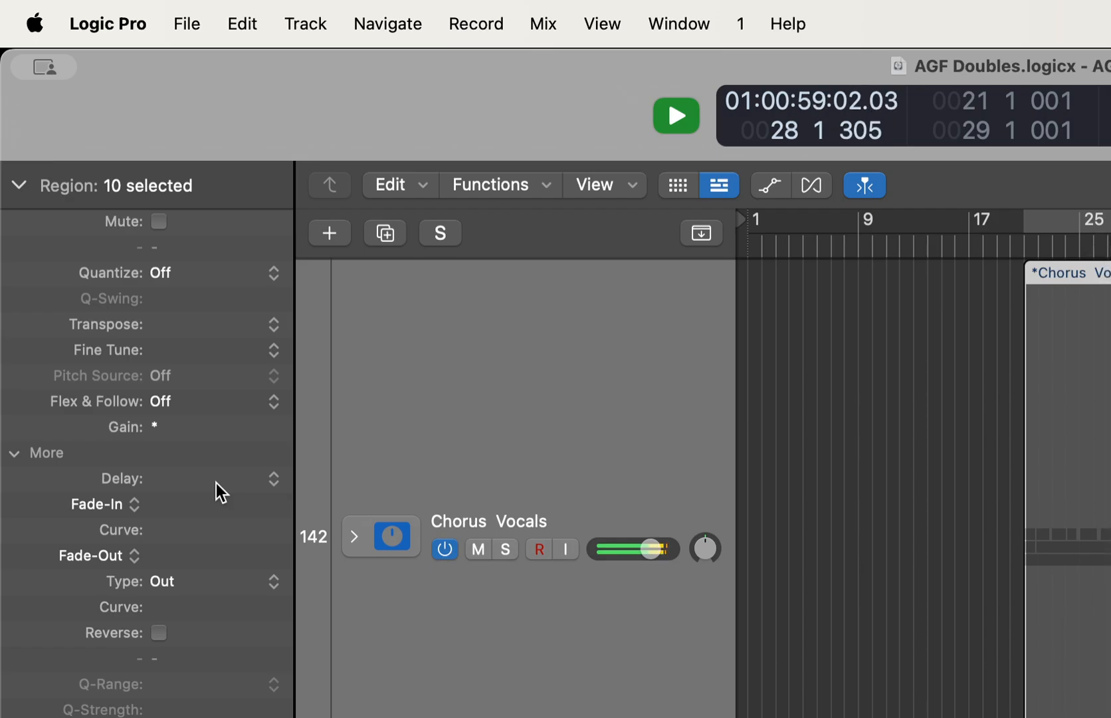
key(space)
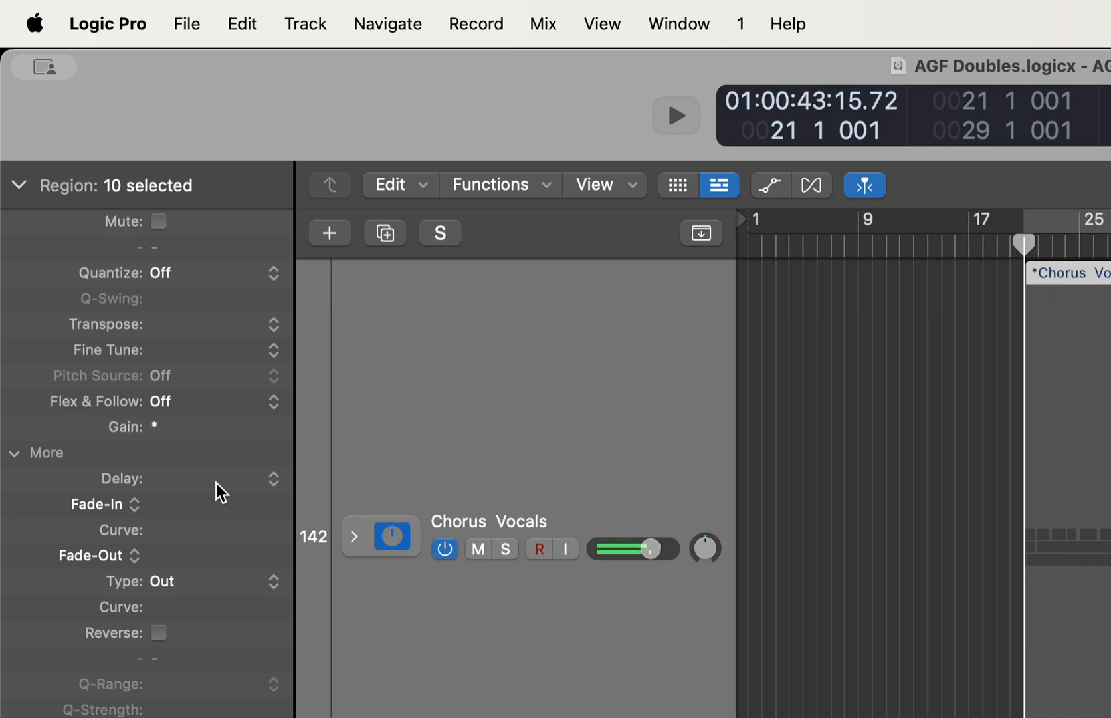
Step: Mute the Chorus Vocals stack, go back to the Chorus Vocals FD stack and play the chorus from bar 21
key(ctrl+m)
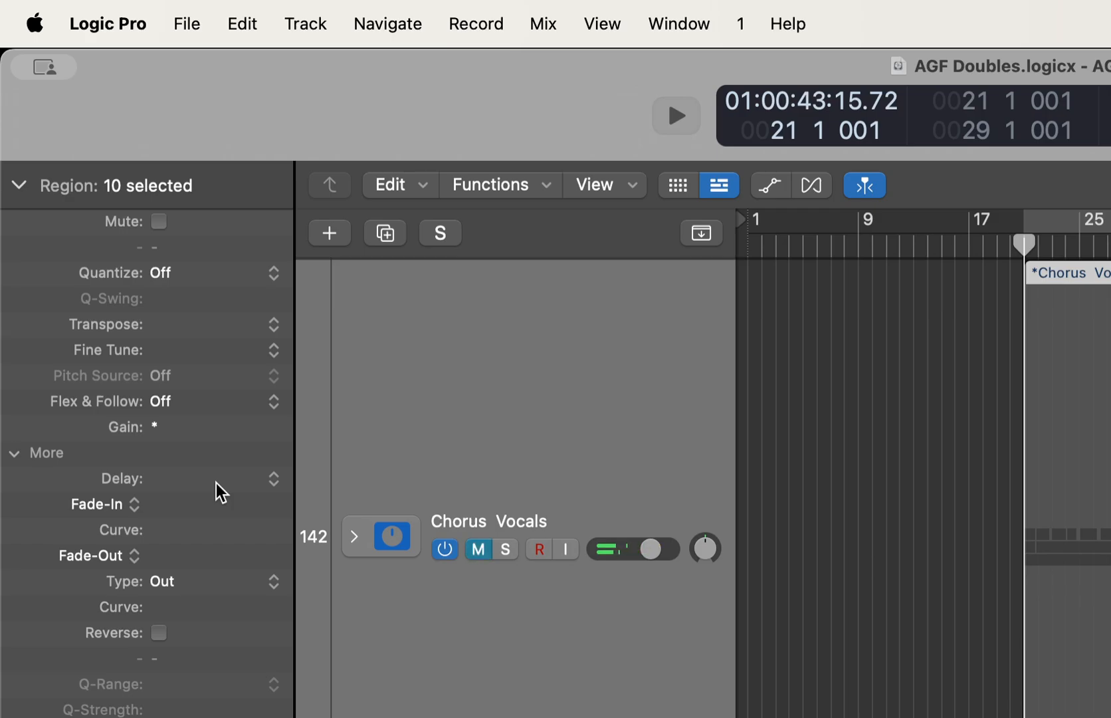
key(Down)
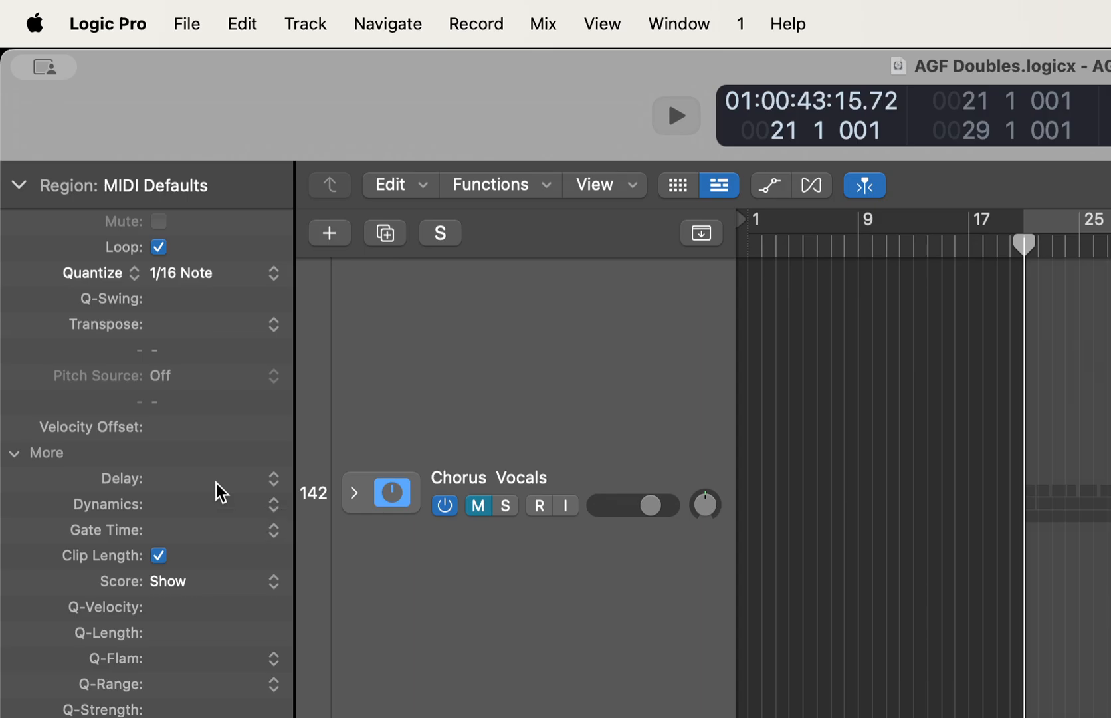
key(space)
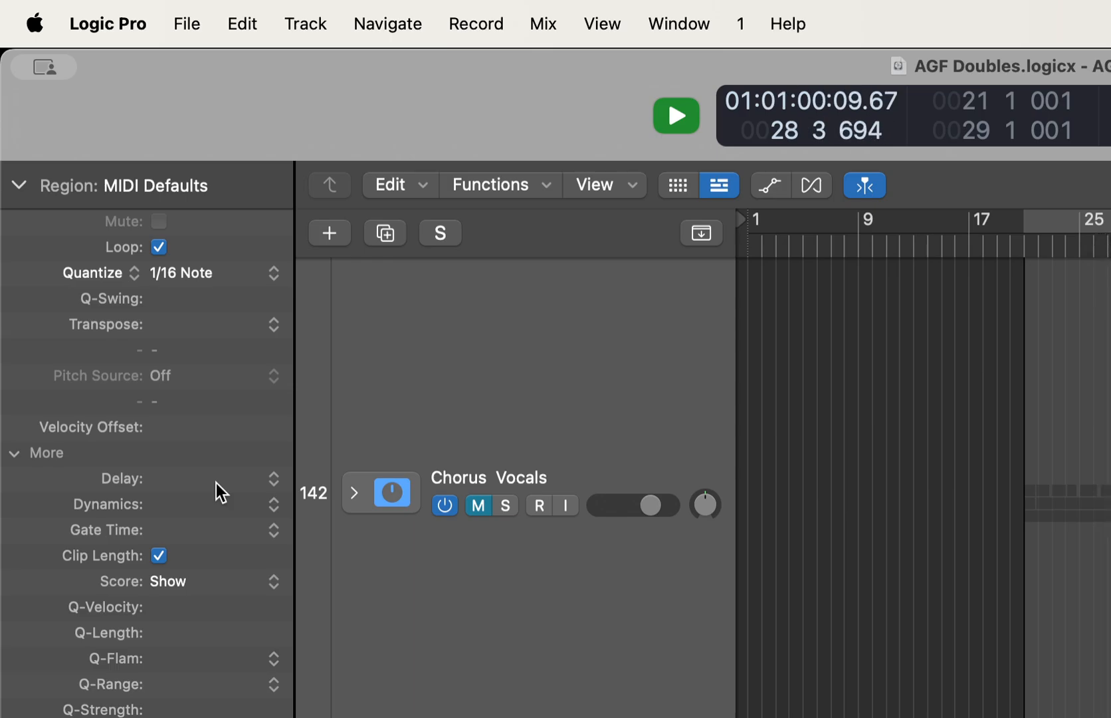
key(space)
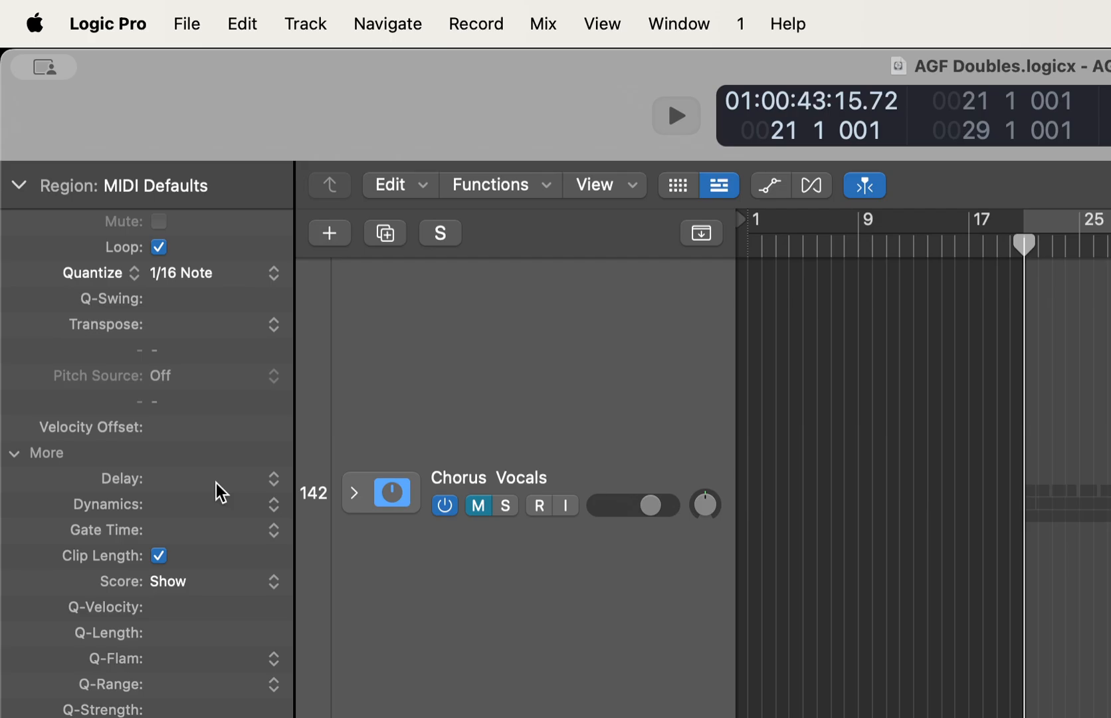